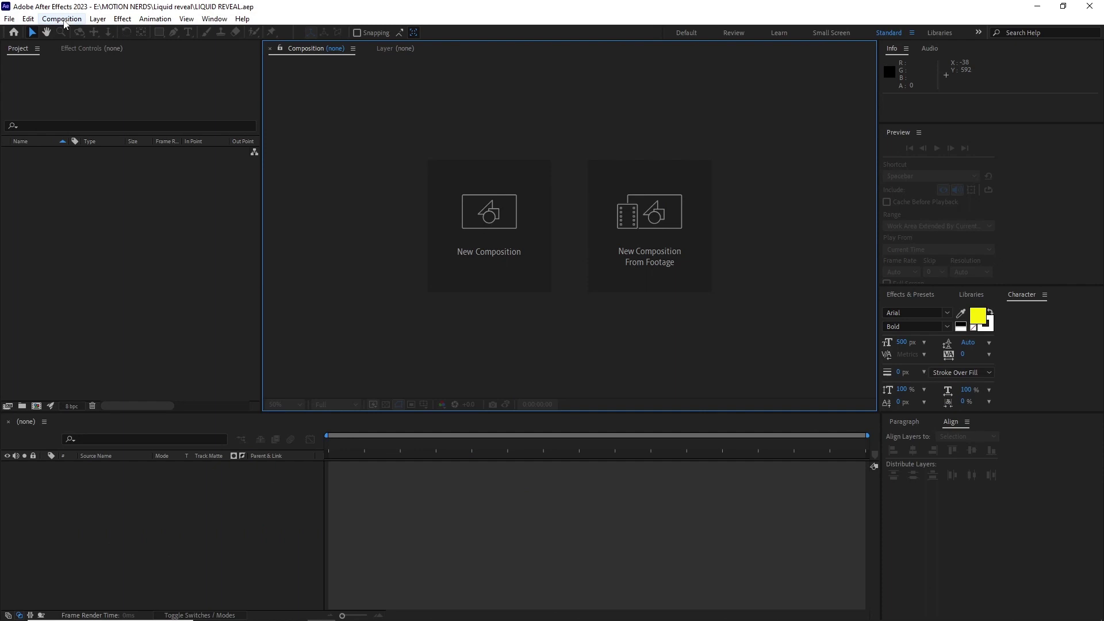
Create the D MAP composition at 1920×1080, 24 fps, five seconds long
click(62, 19)
click(67, 33)
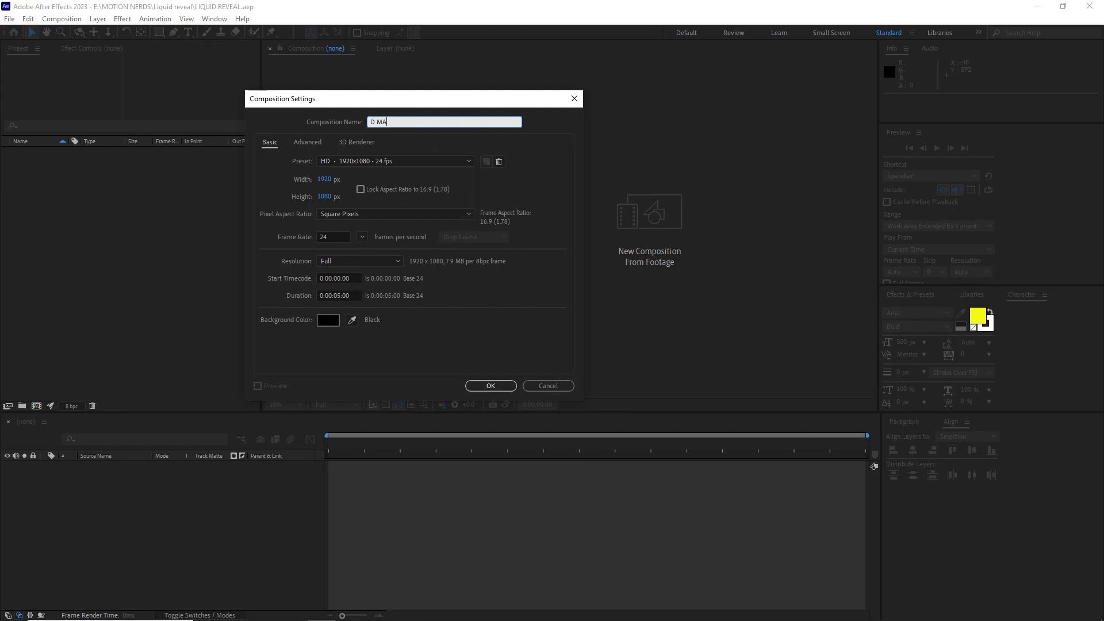
key(Return)
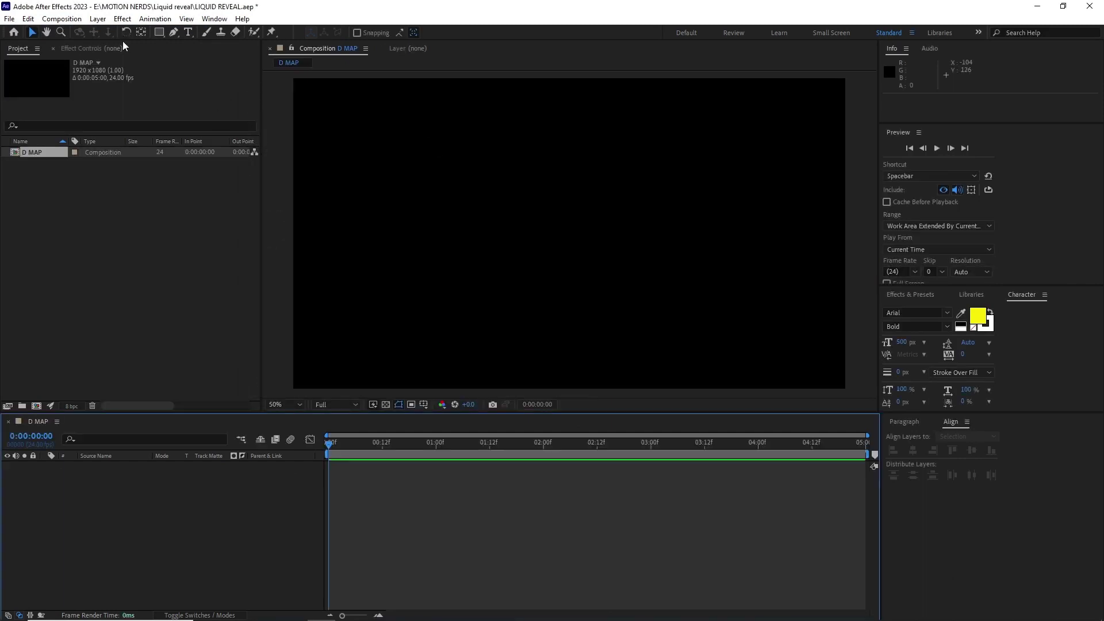
Add a full-frame white solid named Wave motion
click(98, 19)
mouse_move(115, 29)
click(293, 43)
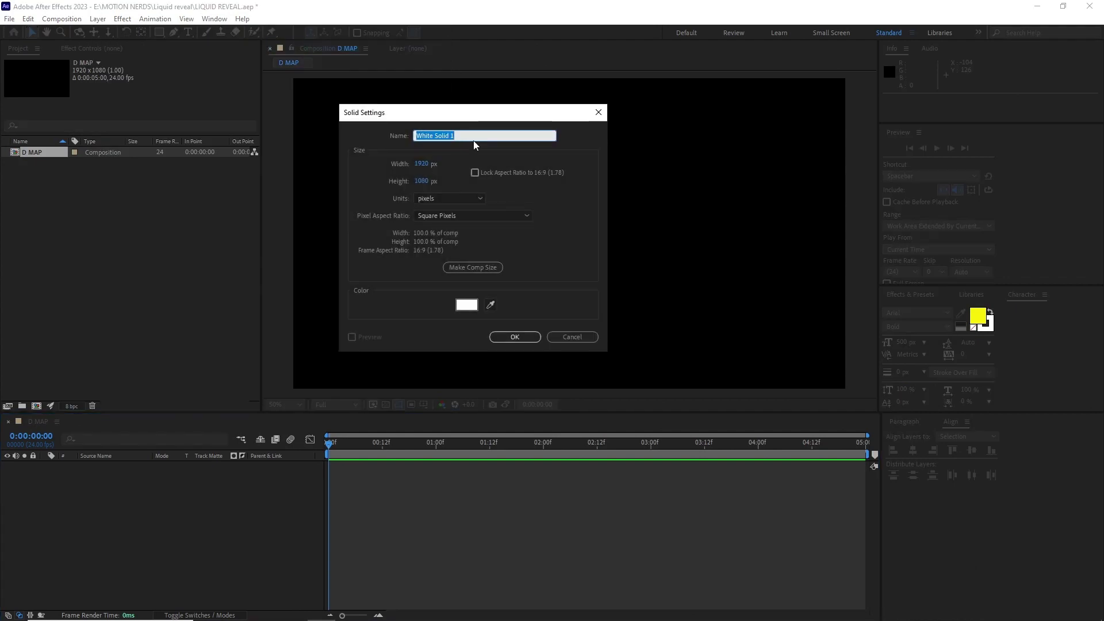
text(Wave motion)
key(Return)
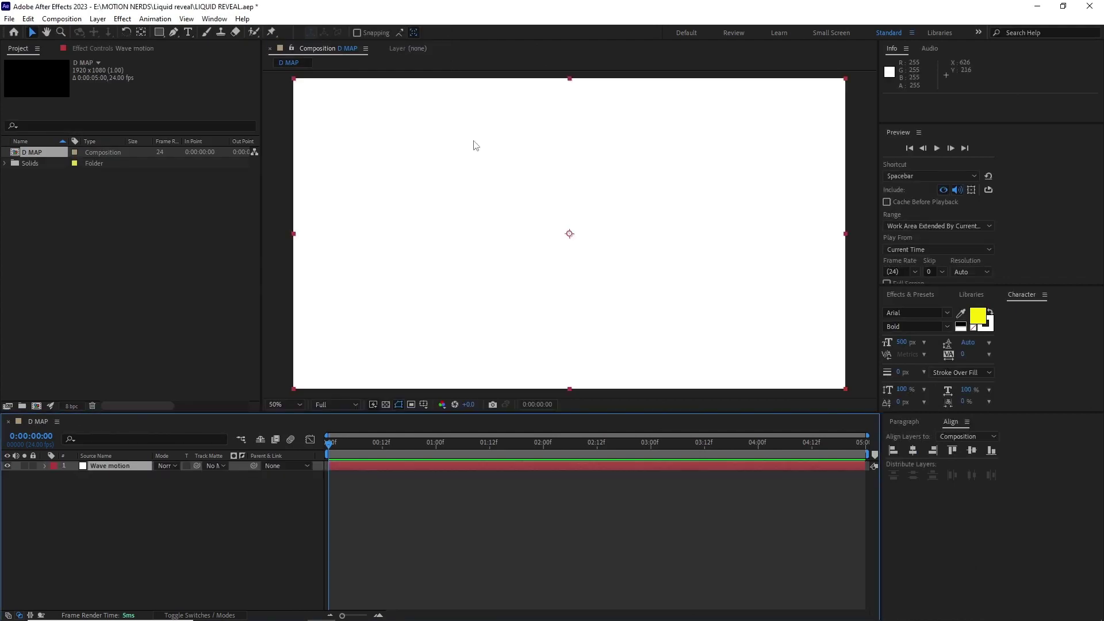
Apply Linear Wipe and keyframe Transition Completion from 100% at 0f to 0% at 04:23
click(123, 19)
mouse_move(189, 339)
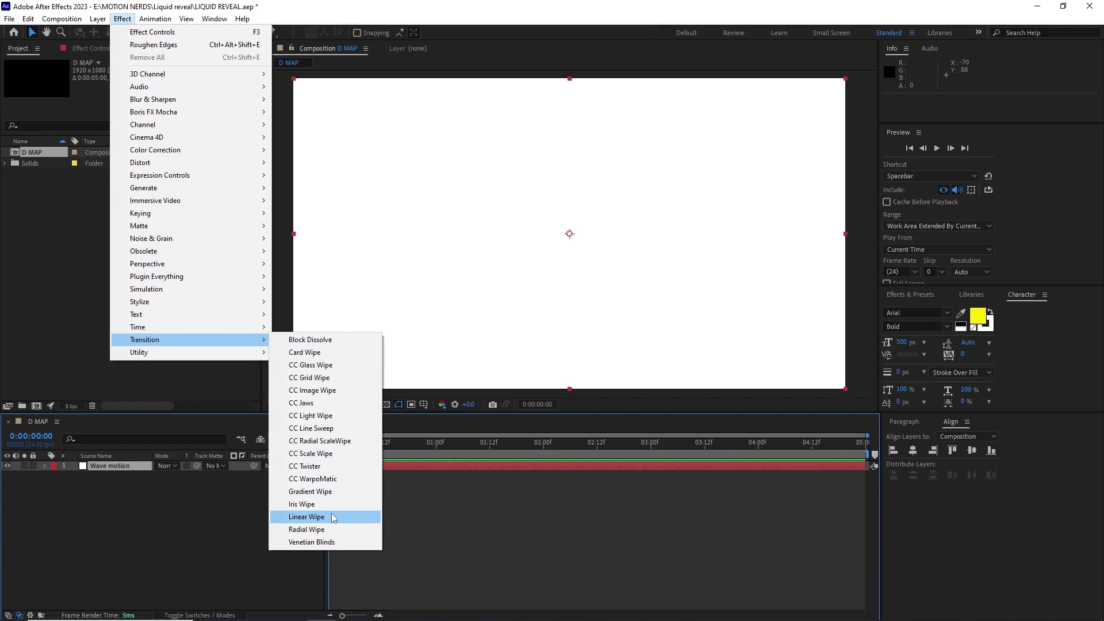
click(307, 517)
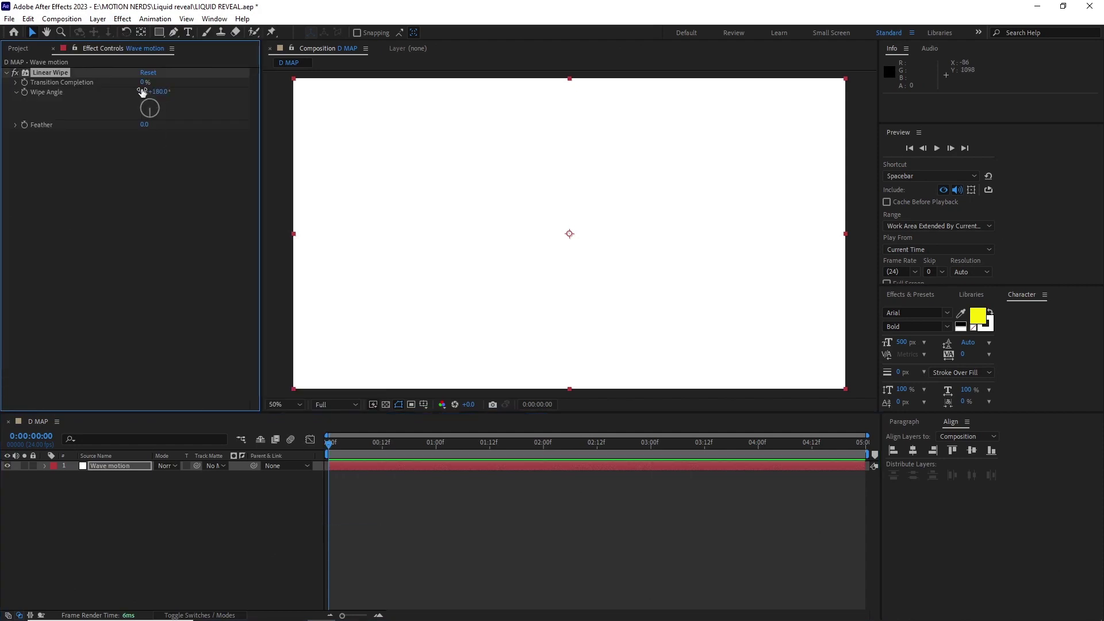
drag(145, 82, 317, 109)
click(24, 82)
click(102, 464)
key(u)
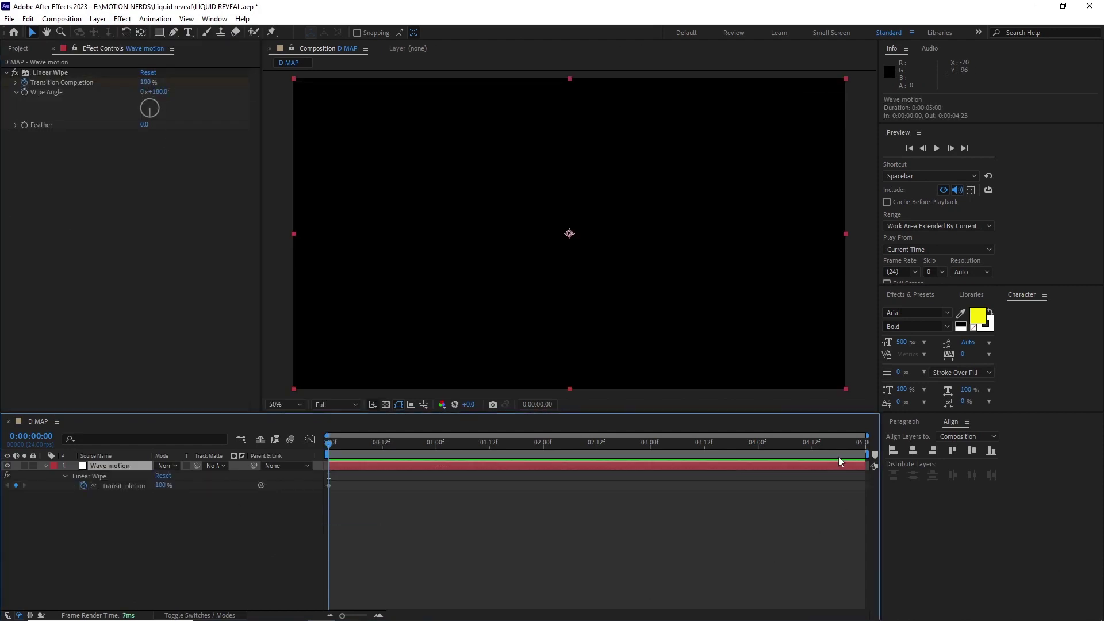
drag(148, 82, 373, 497)
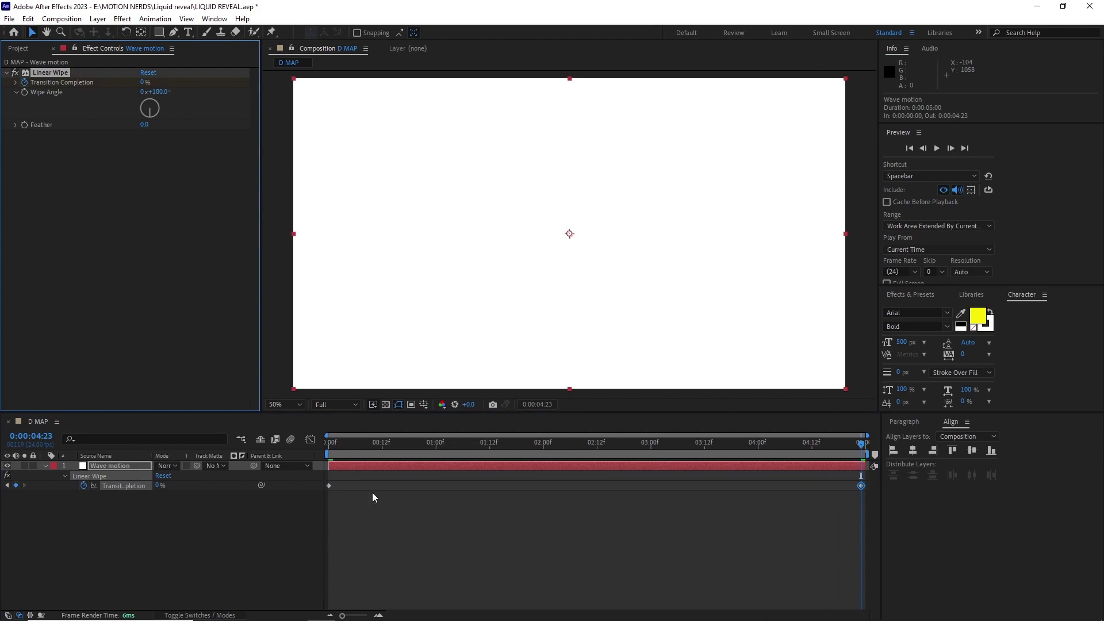
Ease both wipe keyframes with F9 and preview the rising wipe
click(119, 486)
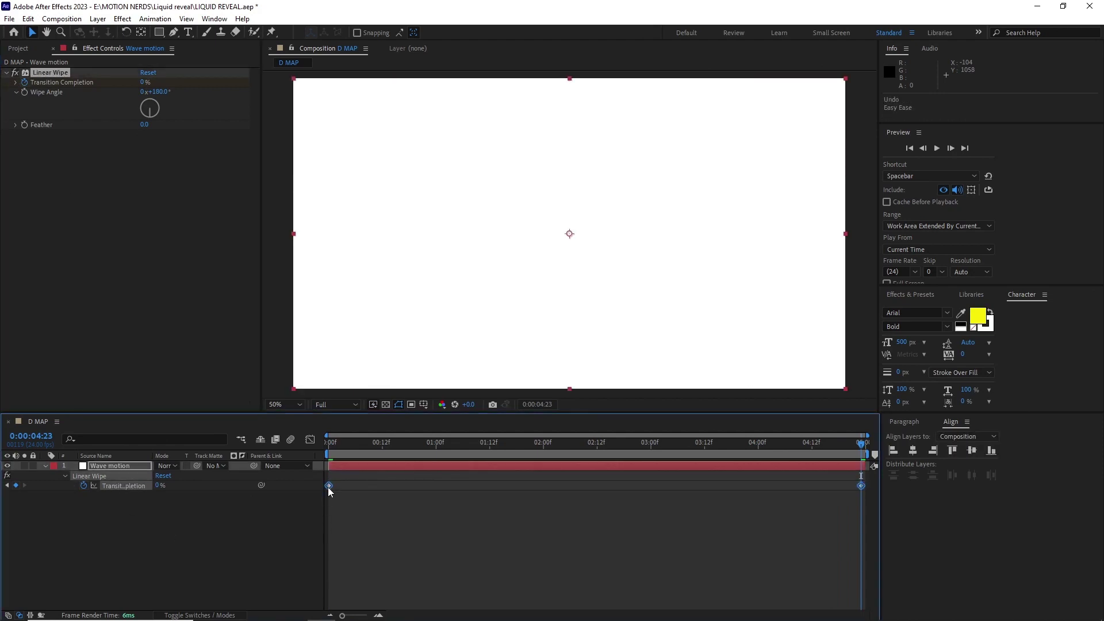
key(F9)
key(Home)
key(space)
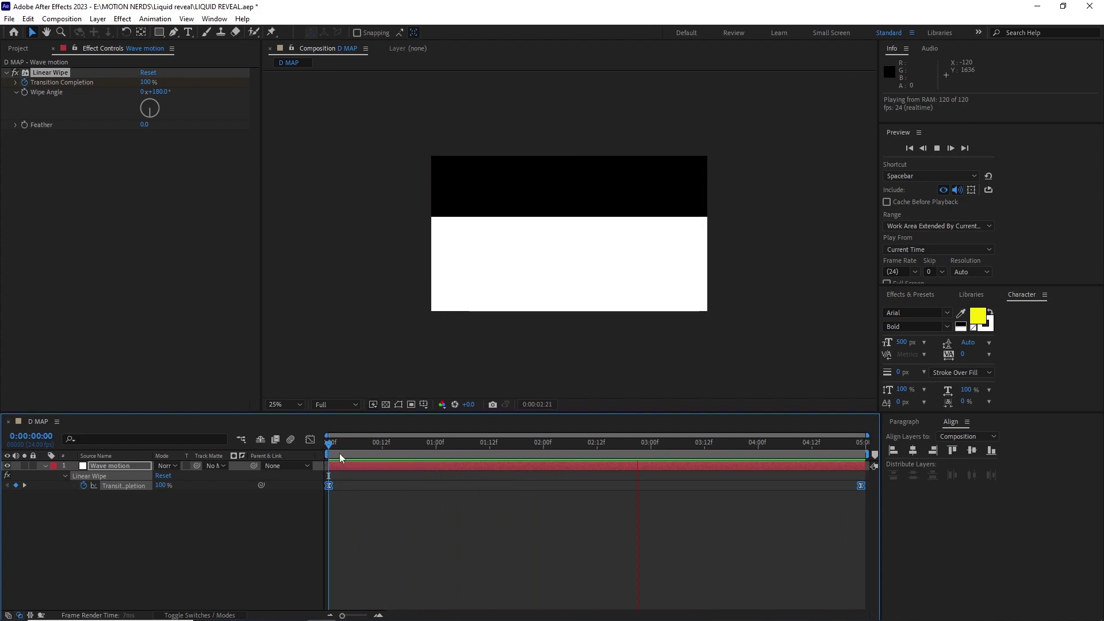
Add a Wave Warp effect to the Wave motion solid
click(436, 452)
click(122, 18)
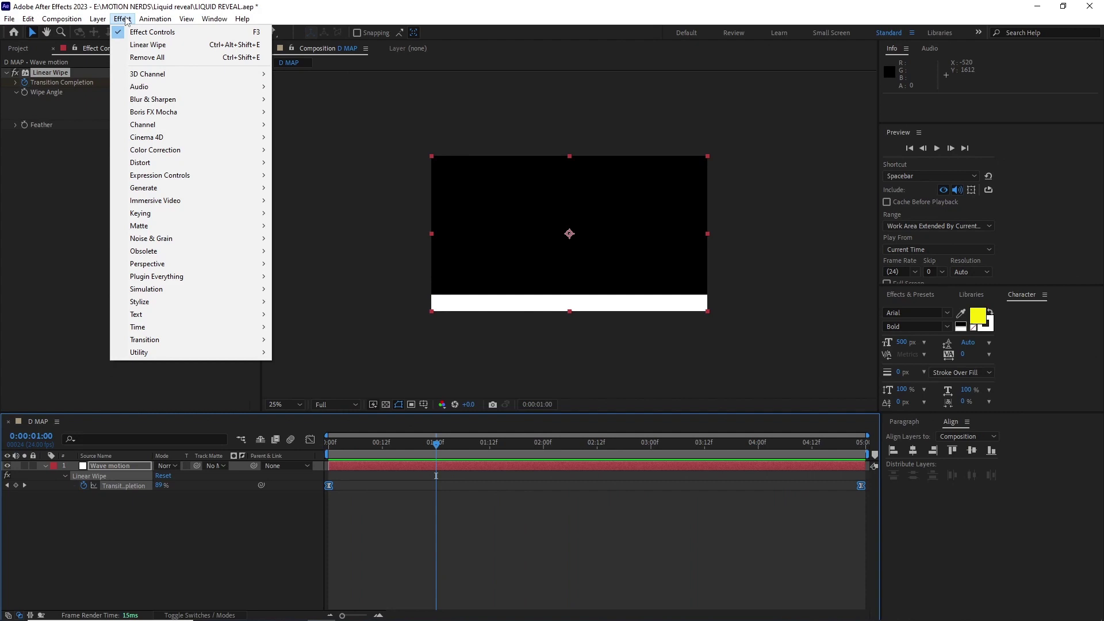
mouse_move(149, 163)
click(333, 611)
scroll(485, 316, up, 2)
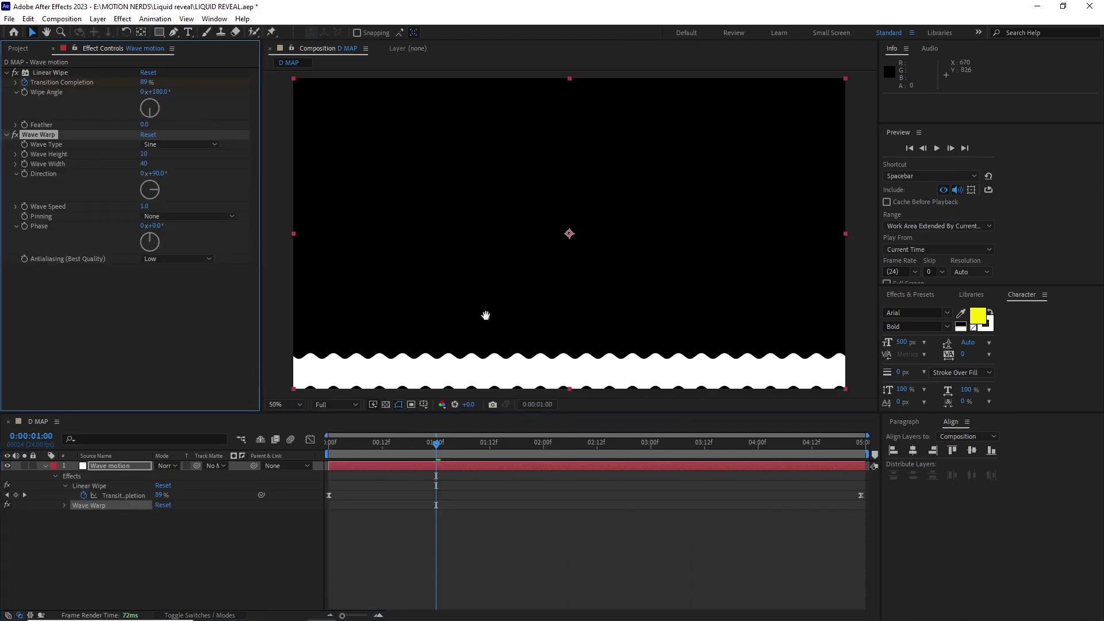
Set Wave Height 30, Wave Width 300 and All Edges pinning, then preview from the start
click(144, 154)
text(30)
click(144, 163)
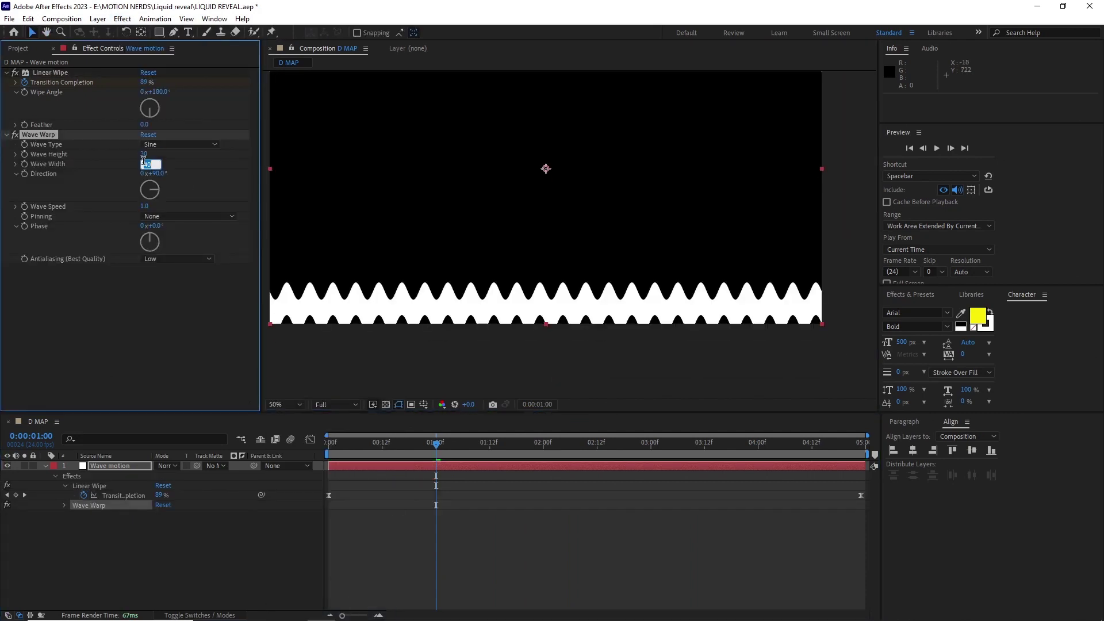
text(300)
key(Return)
click(174, 216)
click(176, 242)
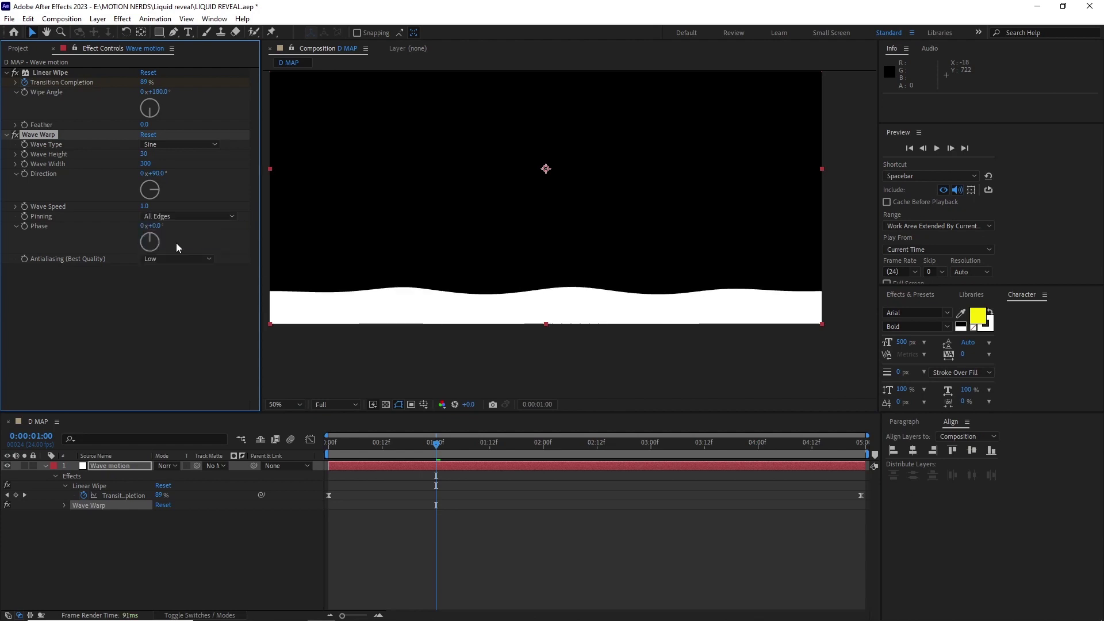
scroll(417, 280, down, 2)
key(Home)
key(space)
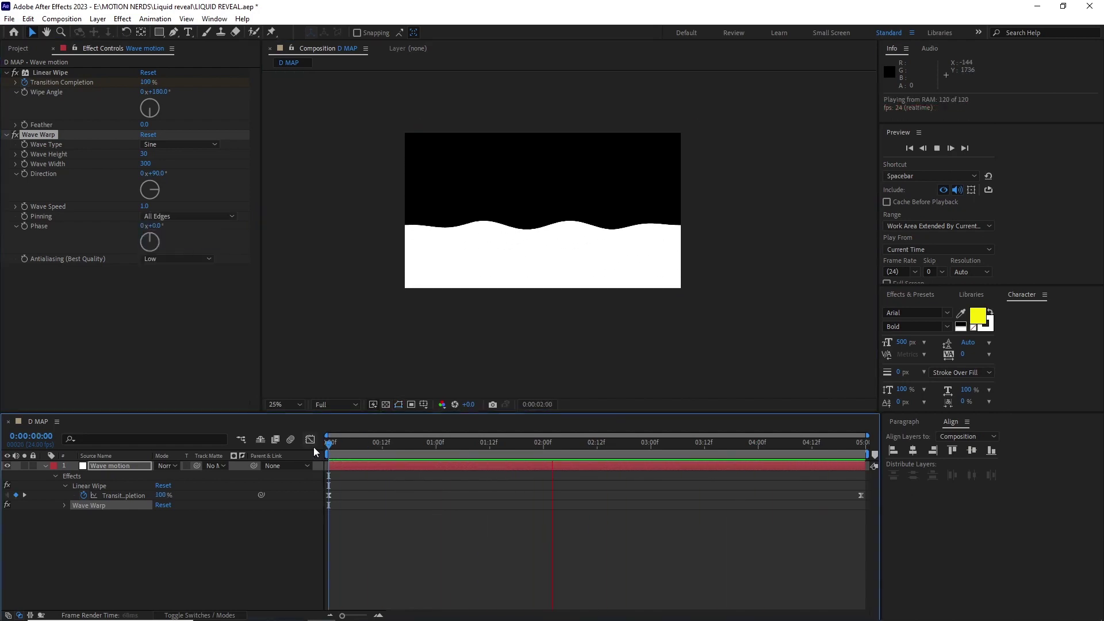
Duplicate the Wave motion layer and rename the top copy Bubbles
click(126, 466)
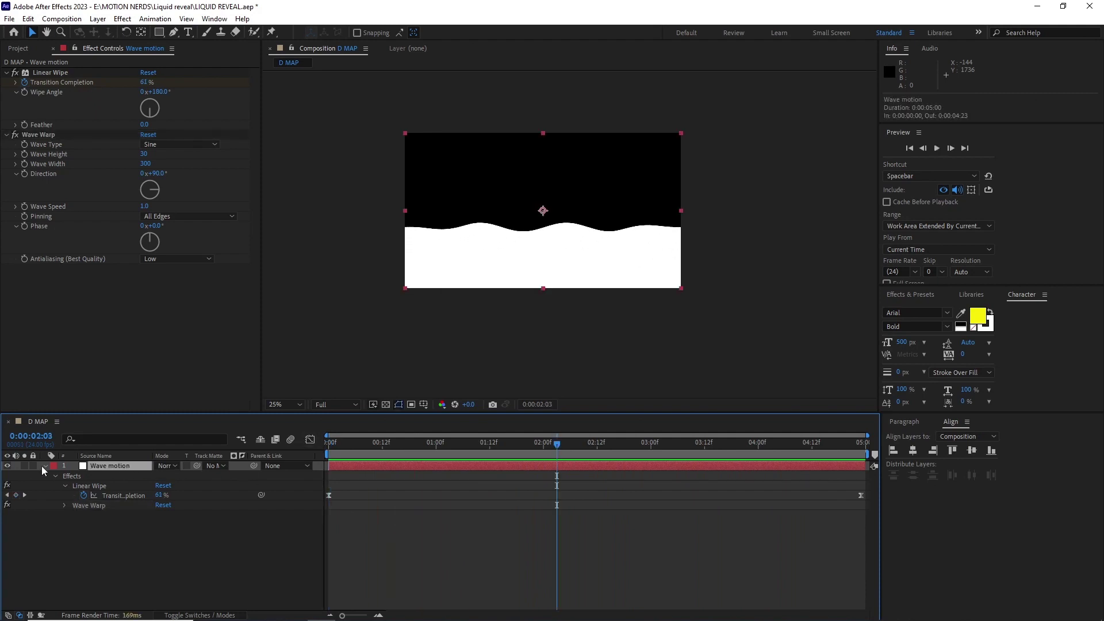
click(45, 465)
key(ctrl+d)
right_click(77, 468)
click(124, 473)
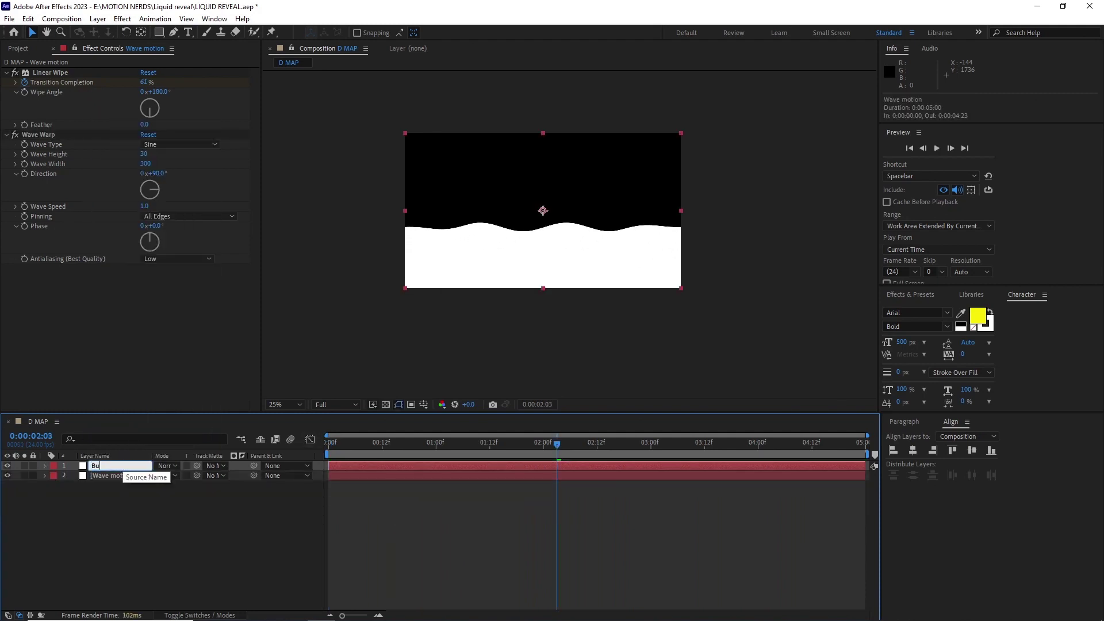
key(Return)
Apply CC Bubbles to the Bubbles layer, solo it and preview the bubbles
click(122, 19)
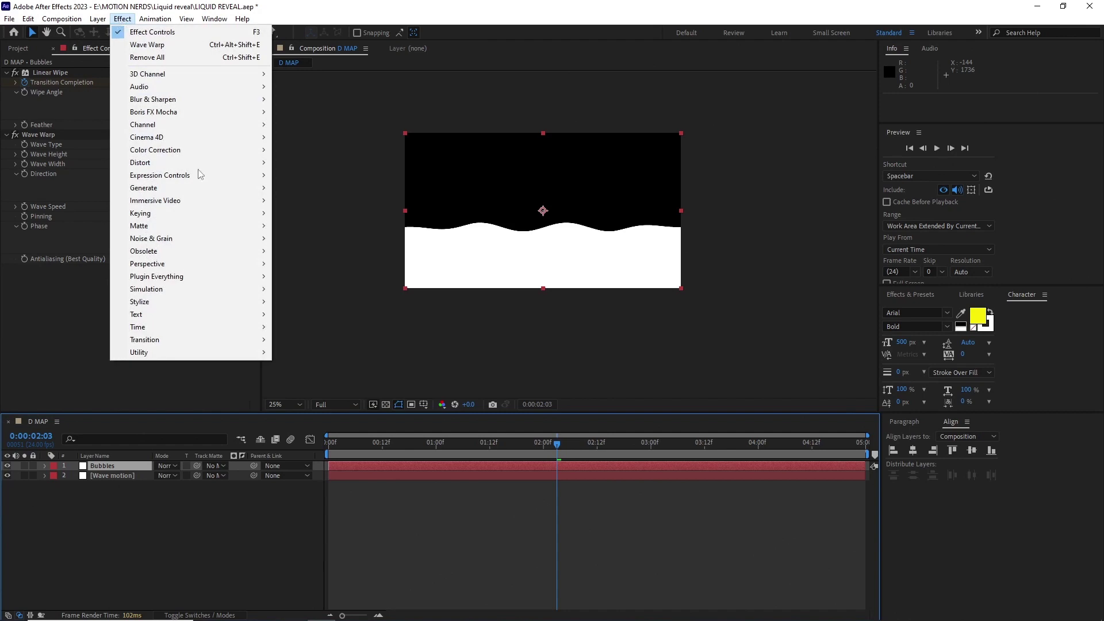
mouse_move(225, 289)
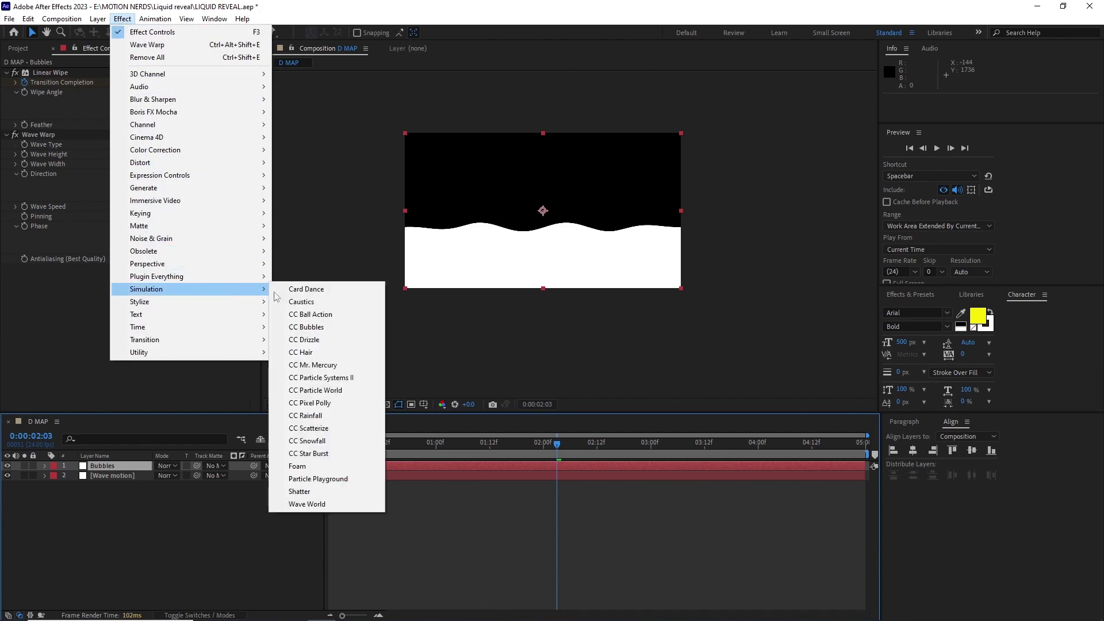
click(315, 327)
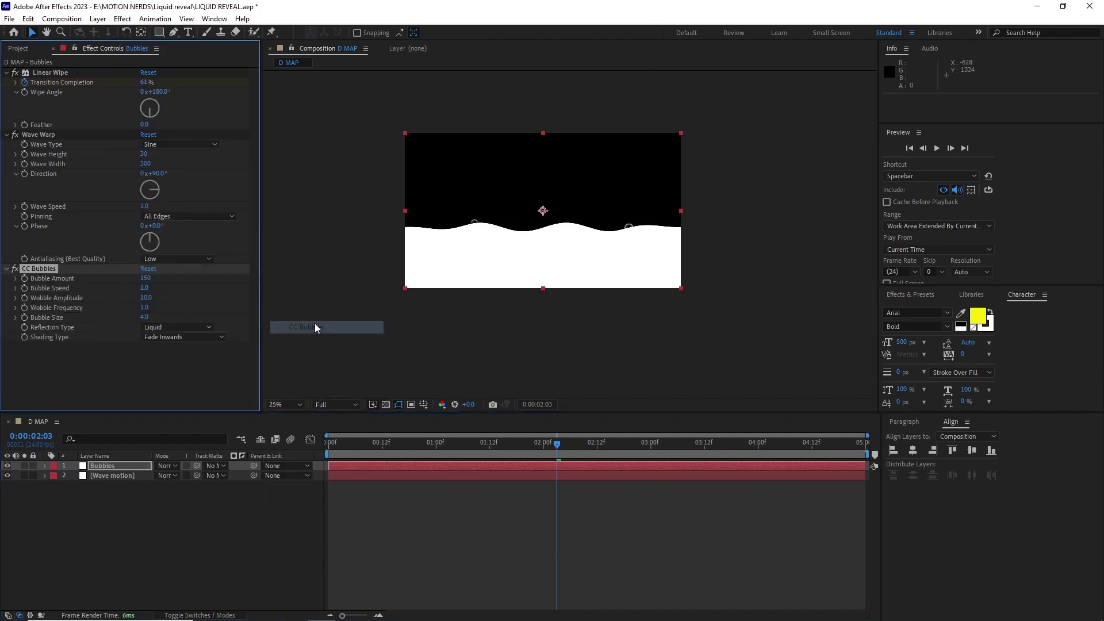
click(25, 466)
drag(524, 442, 378, 443)
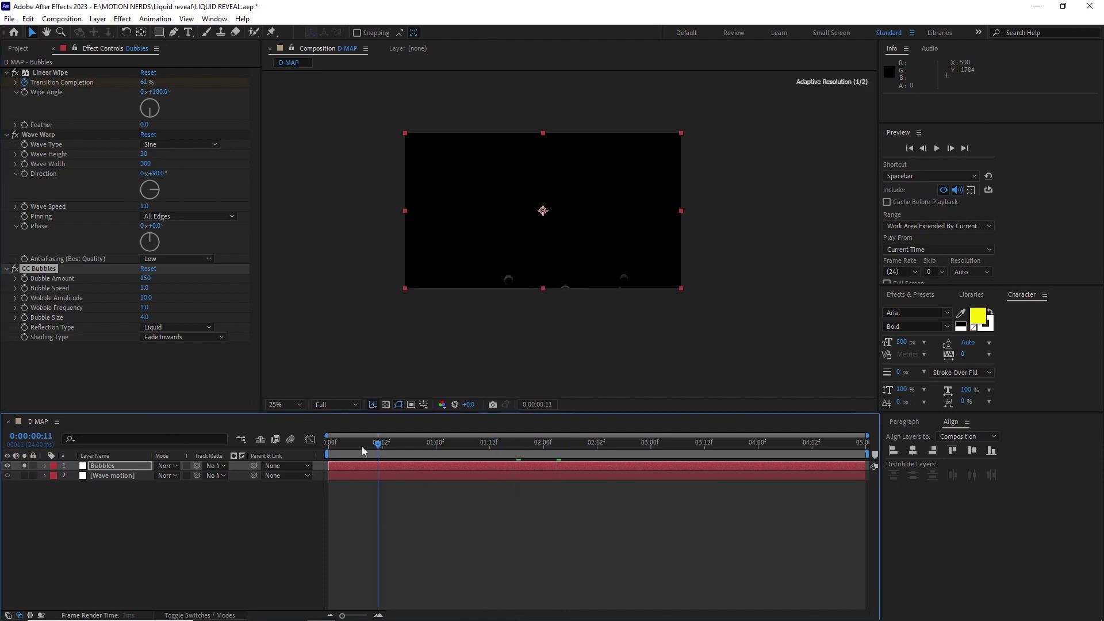
key(space)
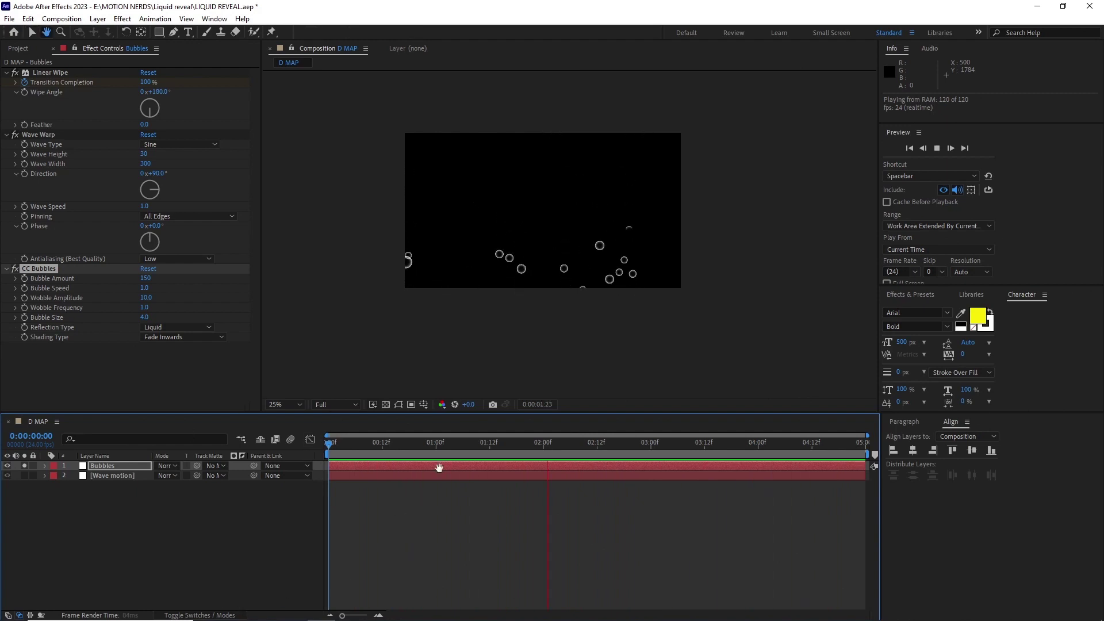
Set CC Bubbles to 5000 bubbles, speed 2.0 and Shading Type None
key(space)
click(146, 278)
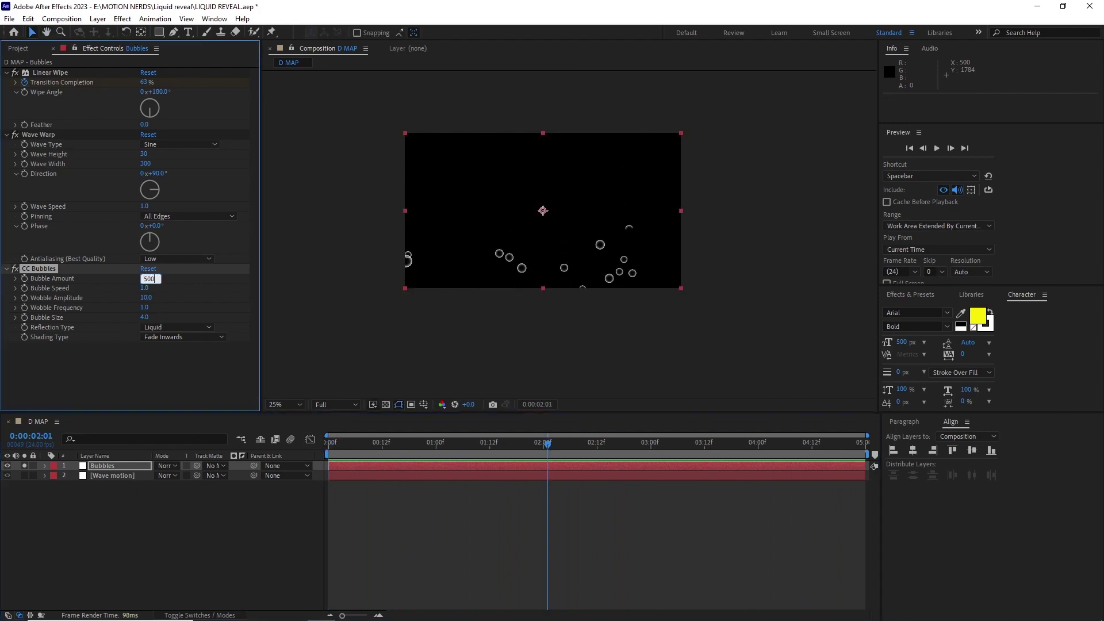
key(Return)
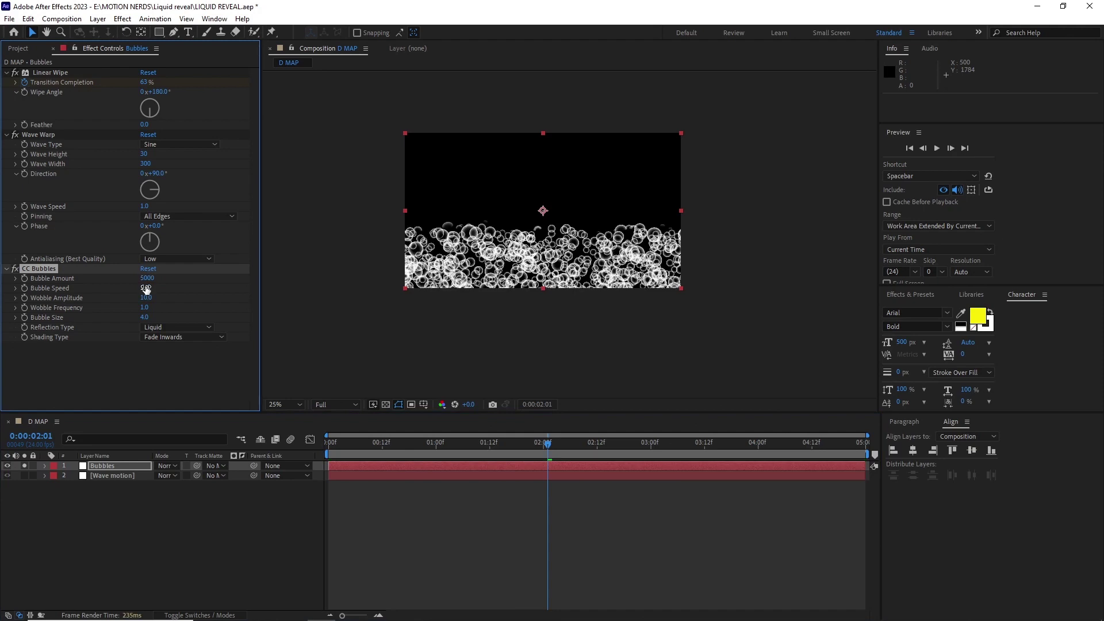
text(2)
key(Return)
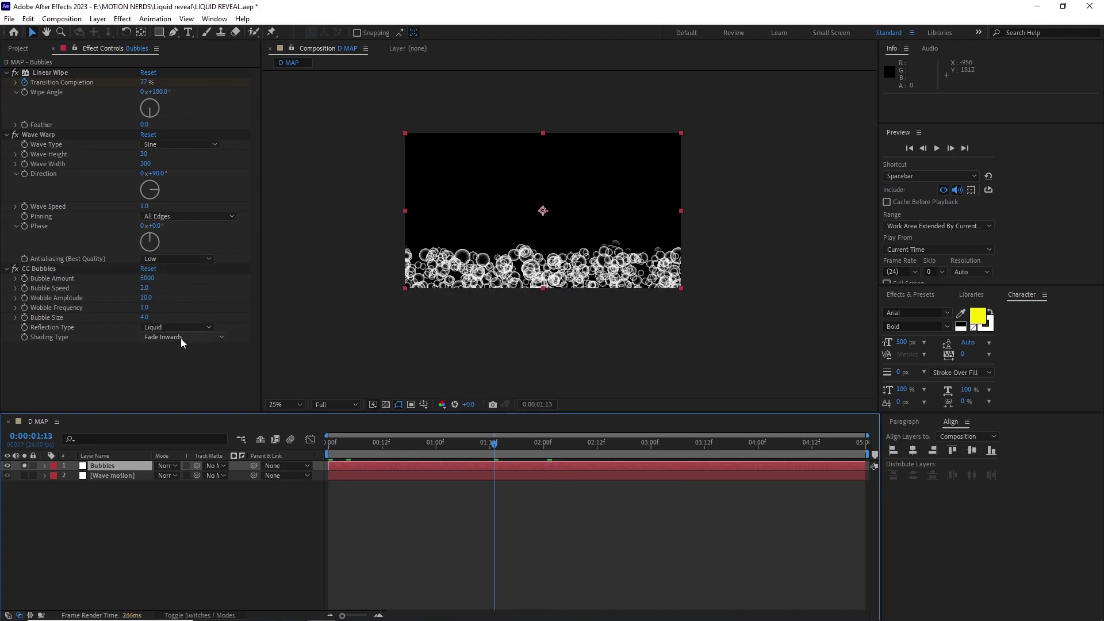
click(180, 338)
click(182, 347)
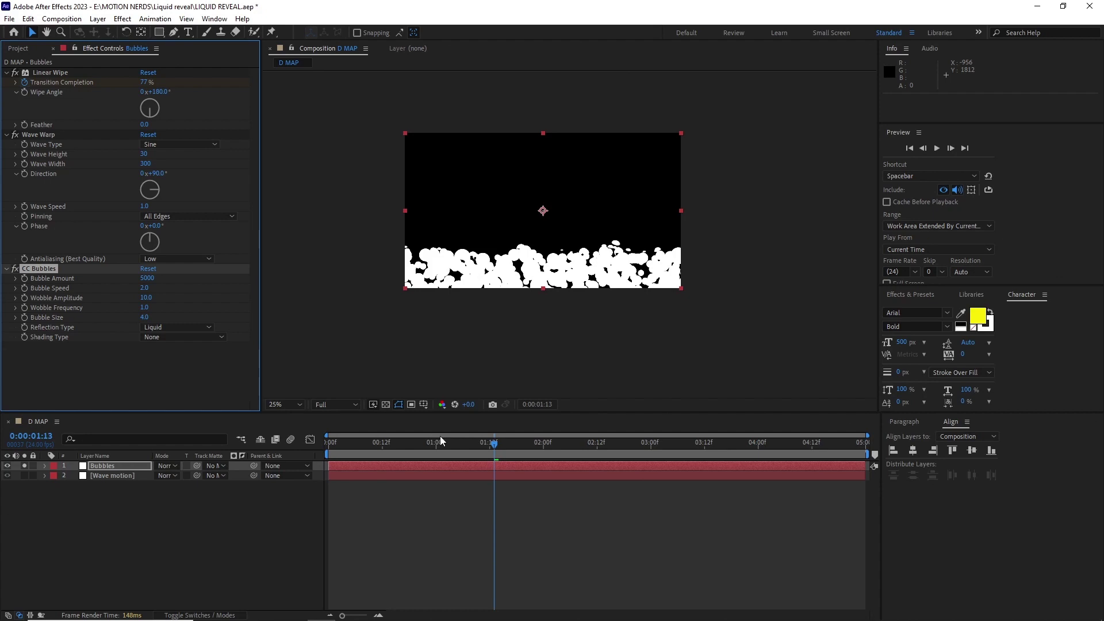
Preview the dense flat bubbles, park the time near 2:08 and select both layers
key(Home)
key(space)
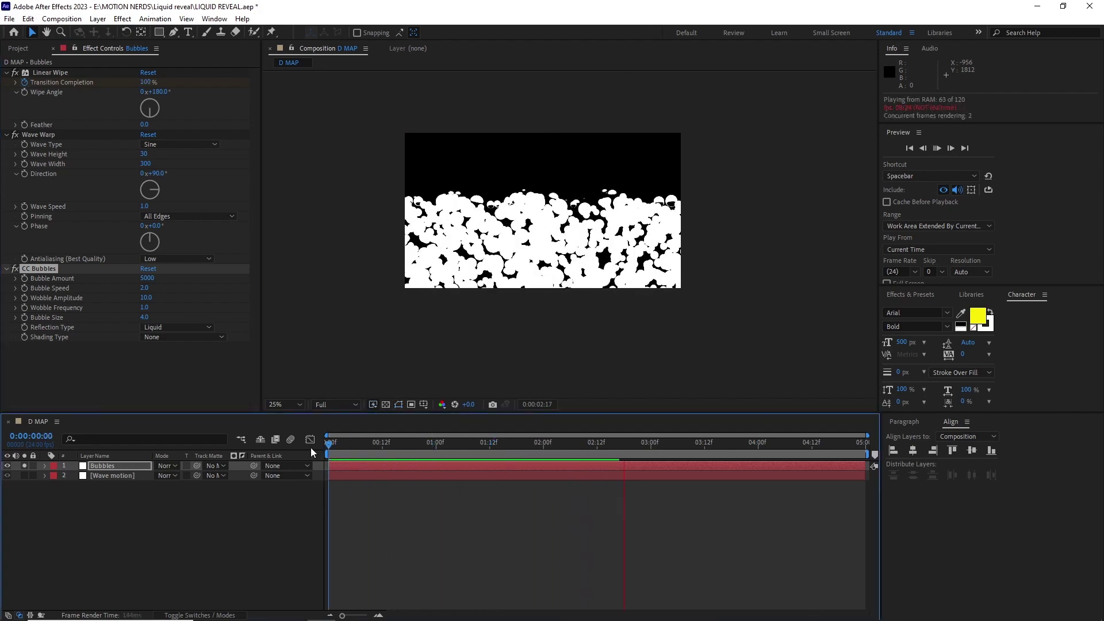
key(space)
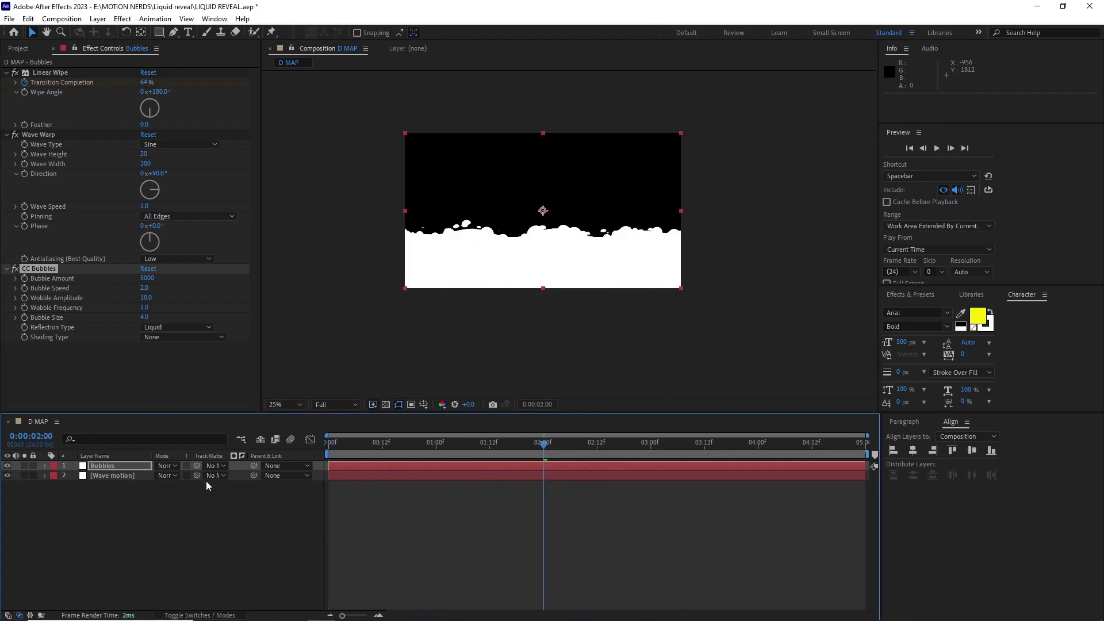
drag(329, 443, 577, 485)
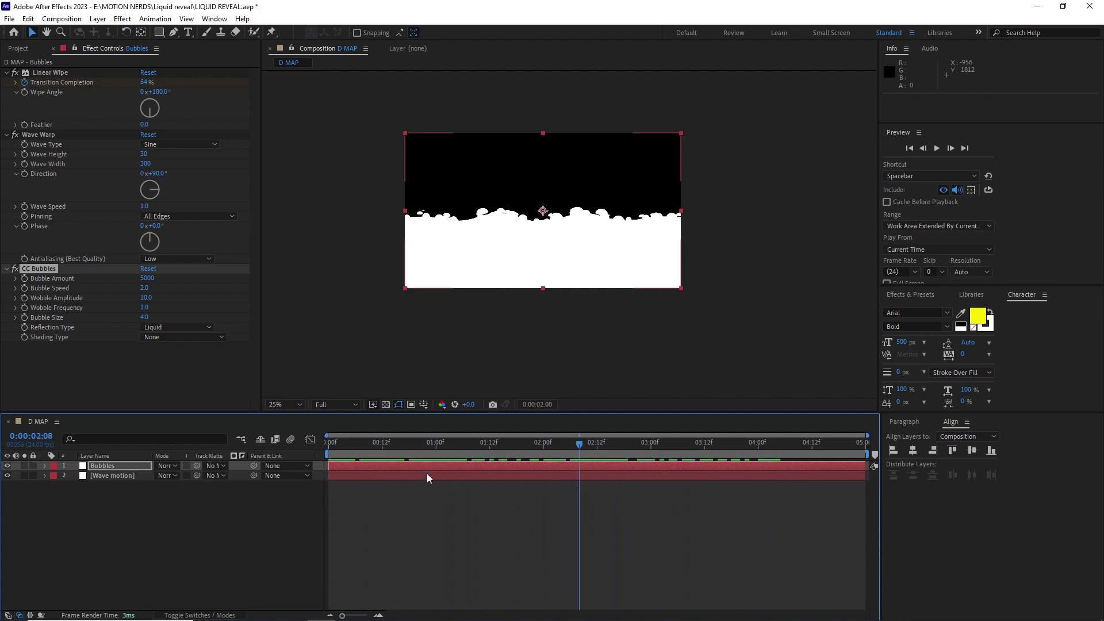
key(ctrl+a)
Move the Bubbles wipe's end keyframe to 4 seconds and preview the bubble reveal
key(u)
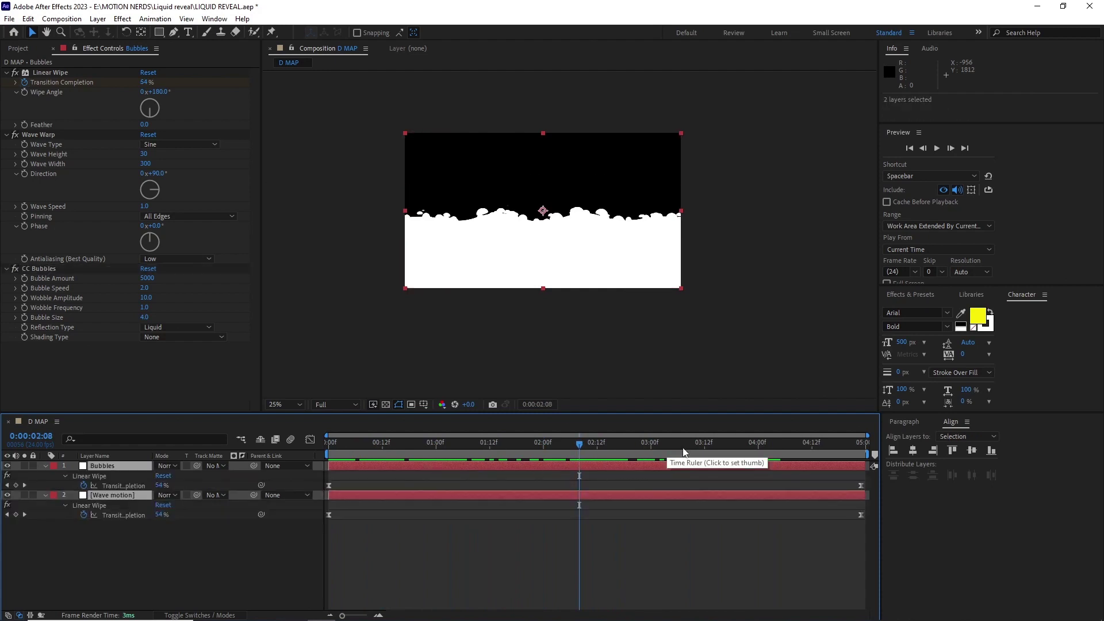
click(770, 467)
drag(764, 441, 756, 467)
drag(862, 485, 812, 485)
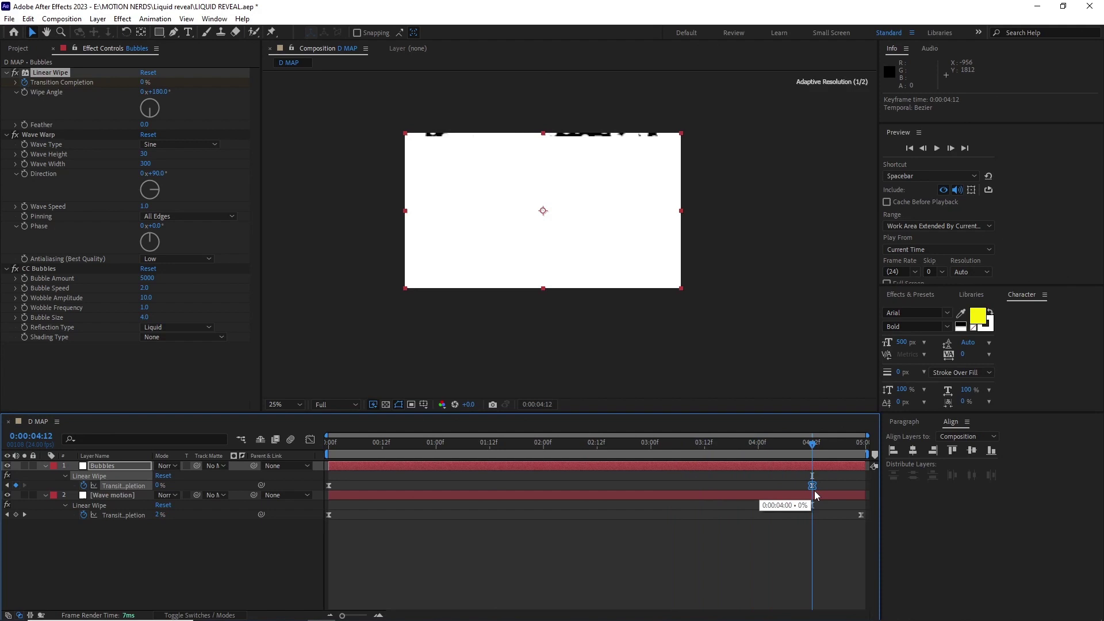
key(space)
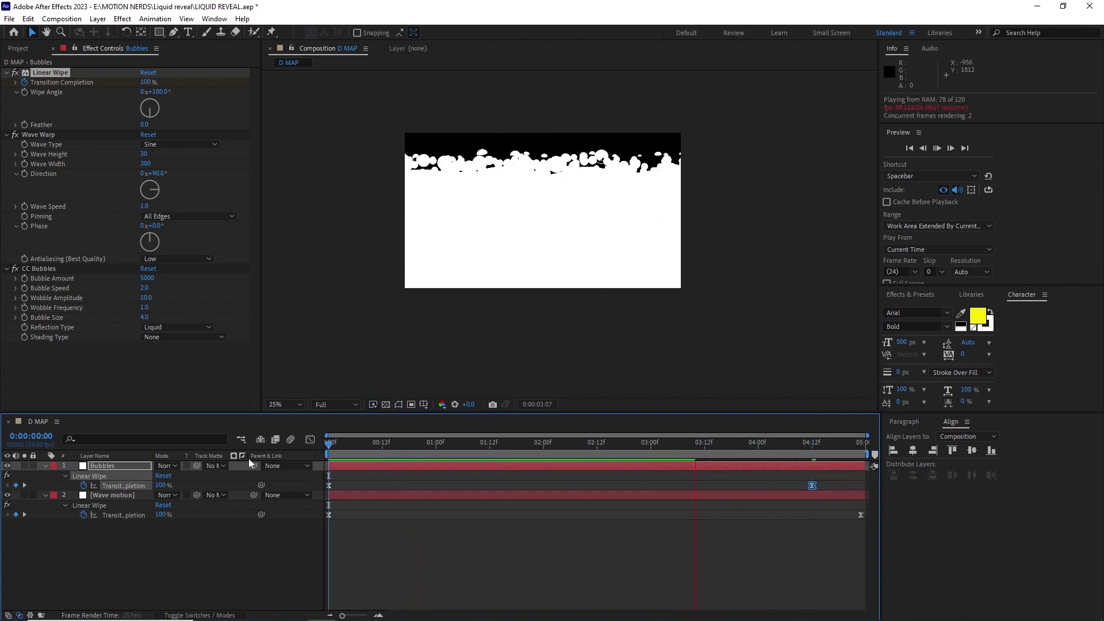
key(space)
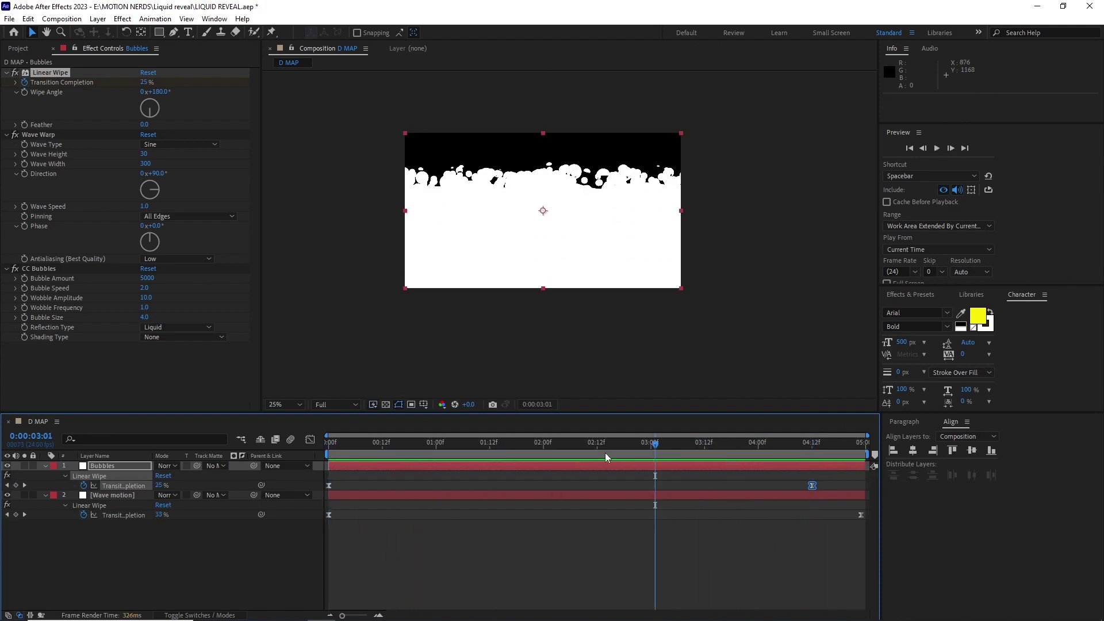
Duplicate the Bubbles layer and rename the copy Bubbles Small
click(112, 467)
key(ctrl+d)
right_click(122, 471)
click(138, 464)
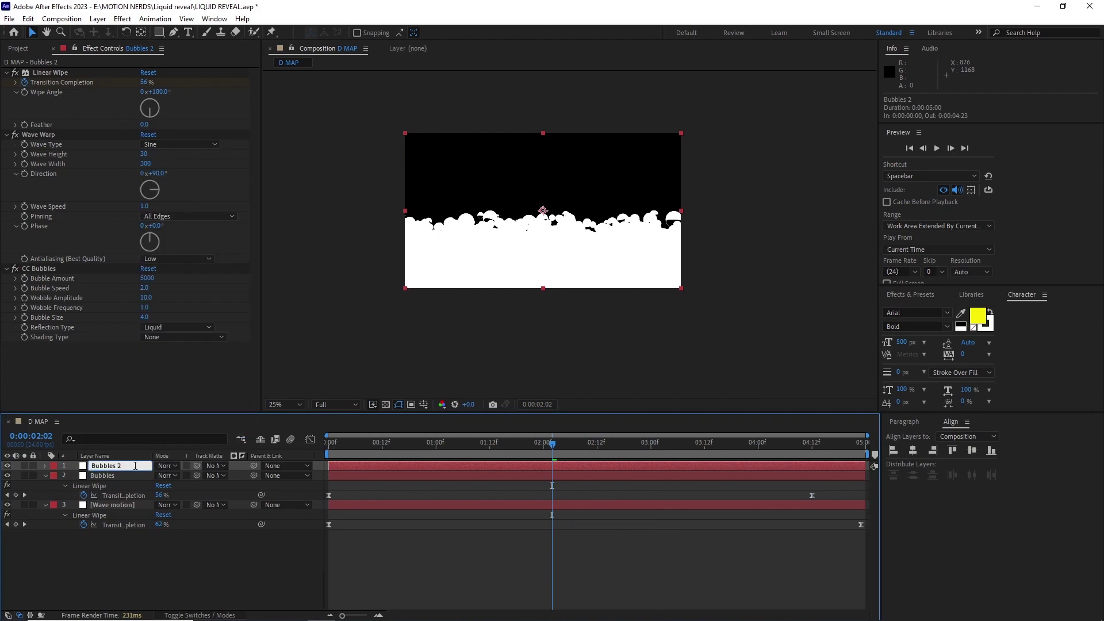
Move Bubbles Small's final wipe keyframe to 4:00
key(u)
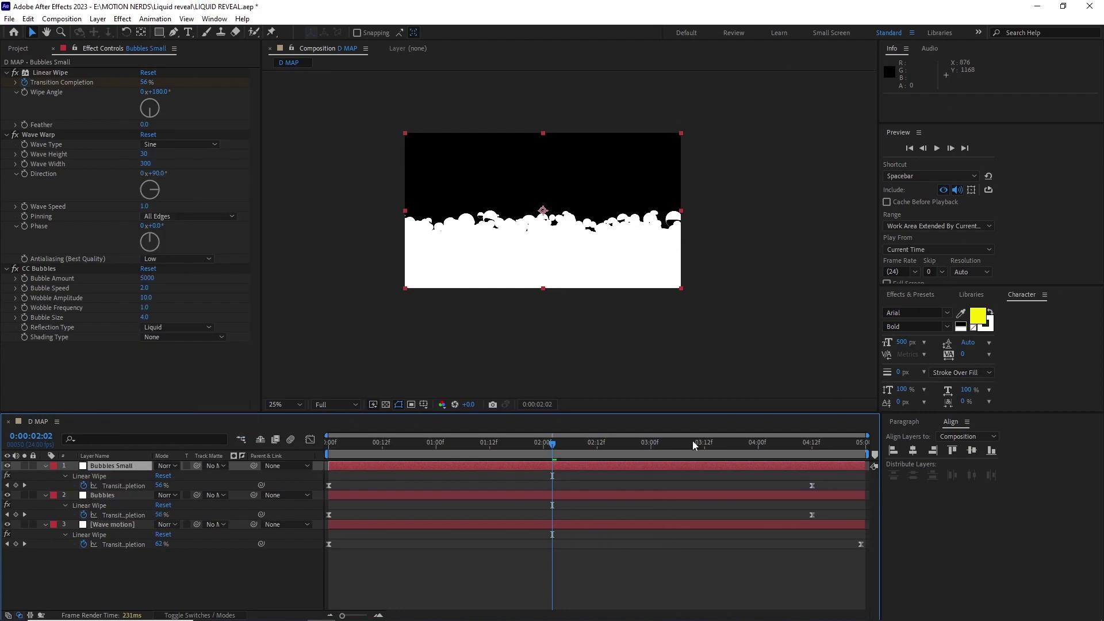
click(757, 444)
click(786, 485)
drag(771, 487, 758, 485)
drag(402, 453, 489, 451)
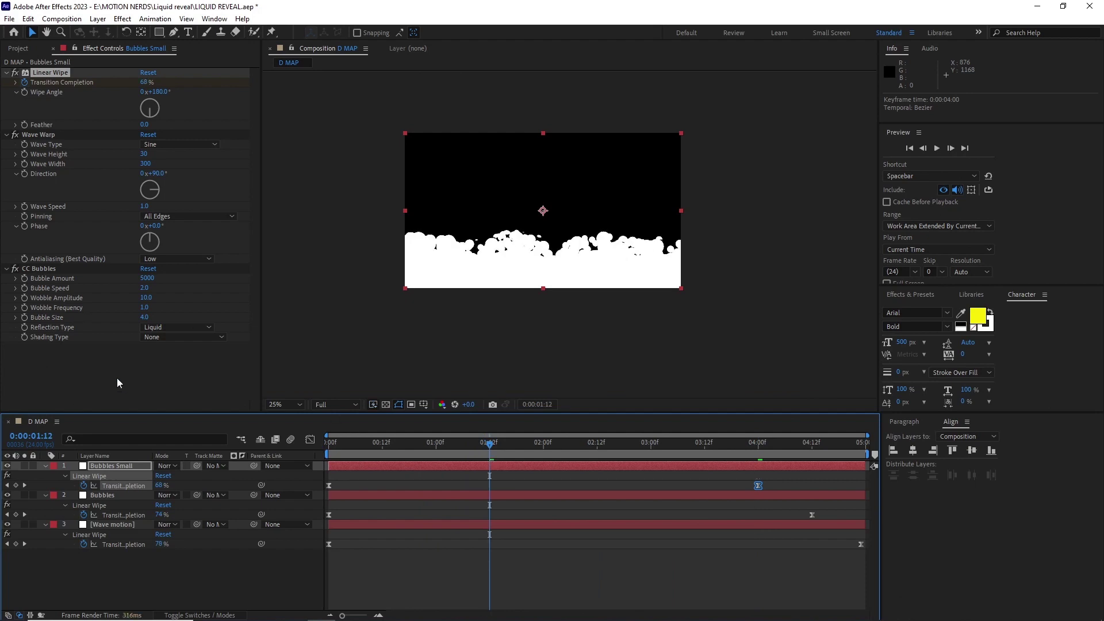
Set Bubble Speed 3.0 and Bubble Size 2.0, then preview the smaller bubbles
click(145, 288)
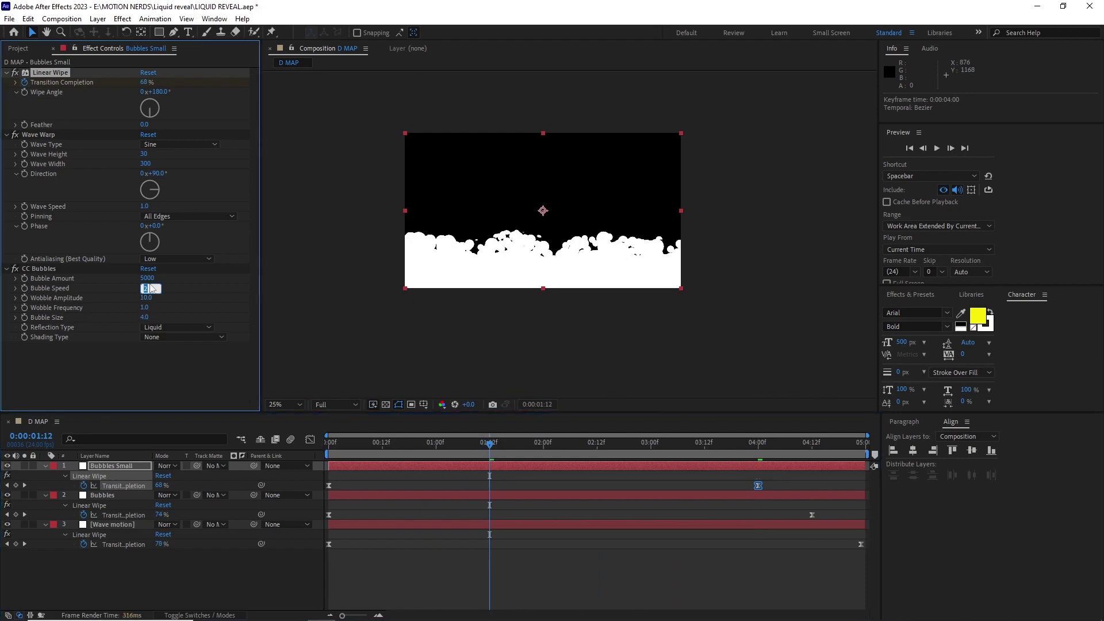
key(Return)
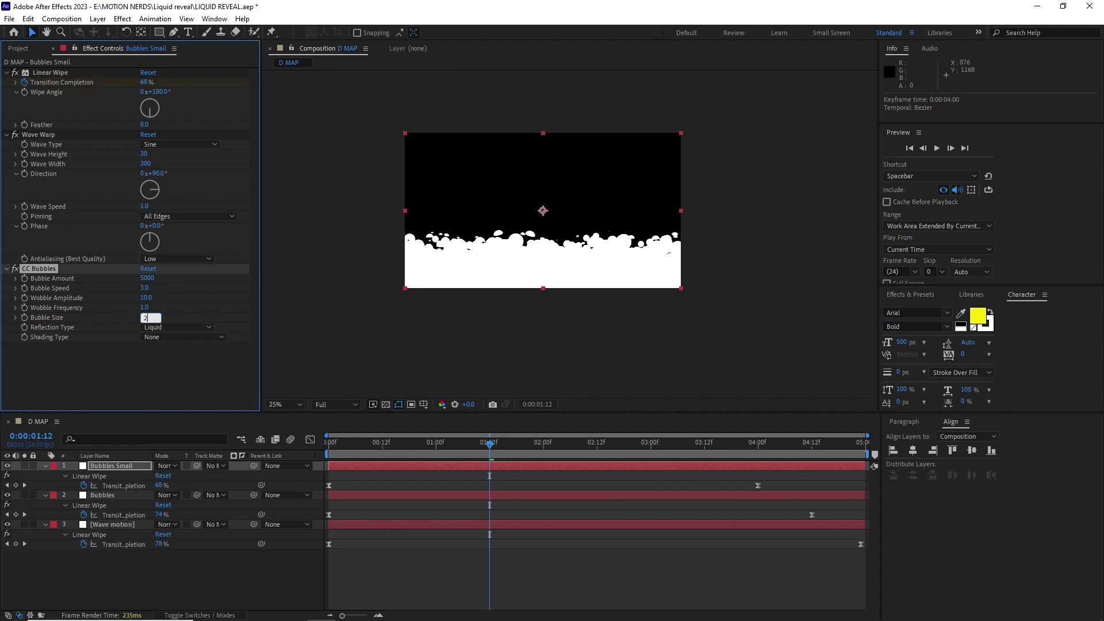
key(Return)
key(space)
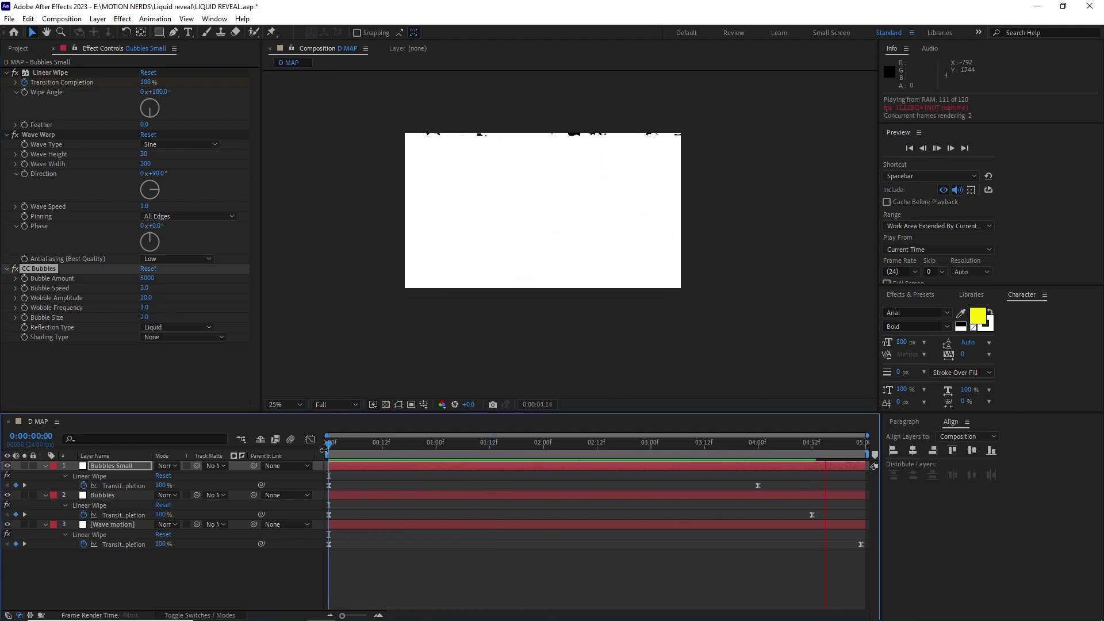
key(space)
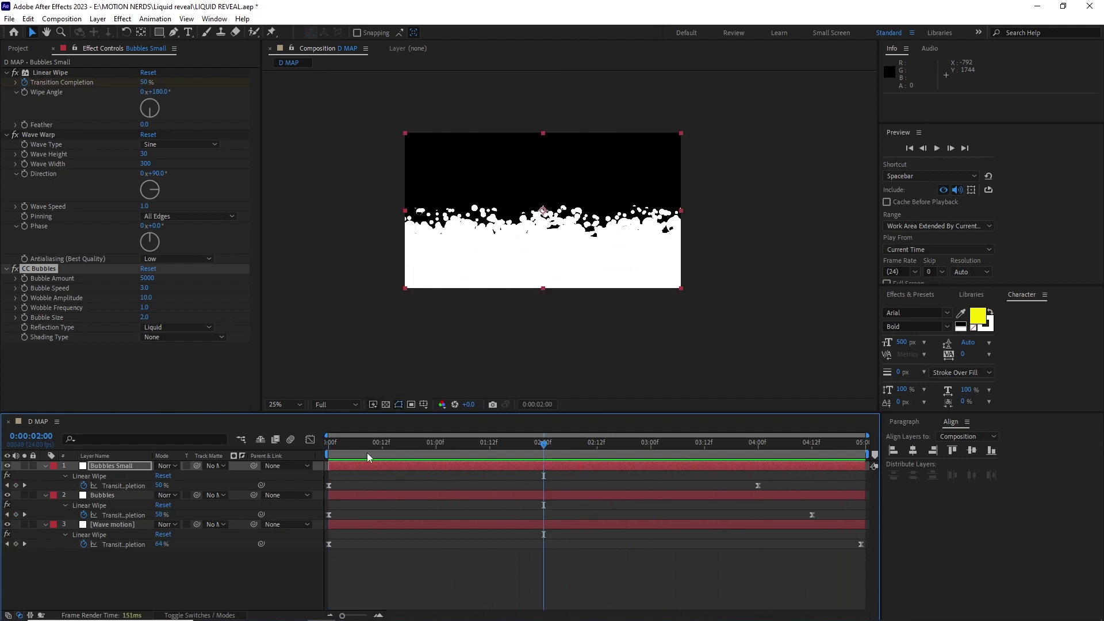
scroll(496, 224, up, 4)
key(h)
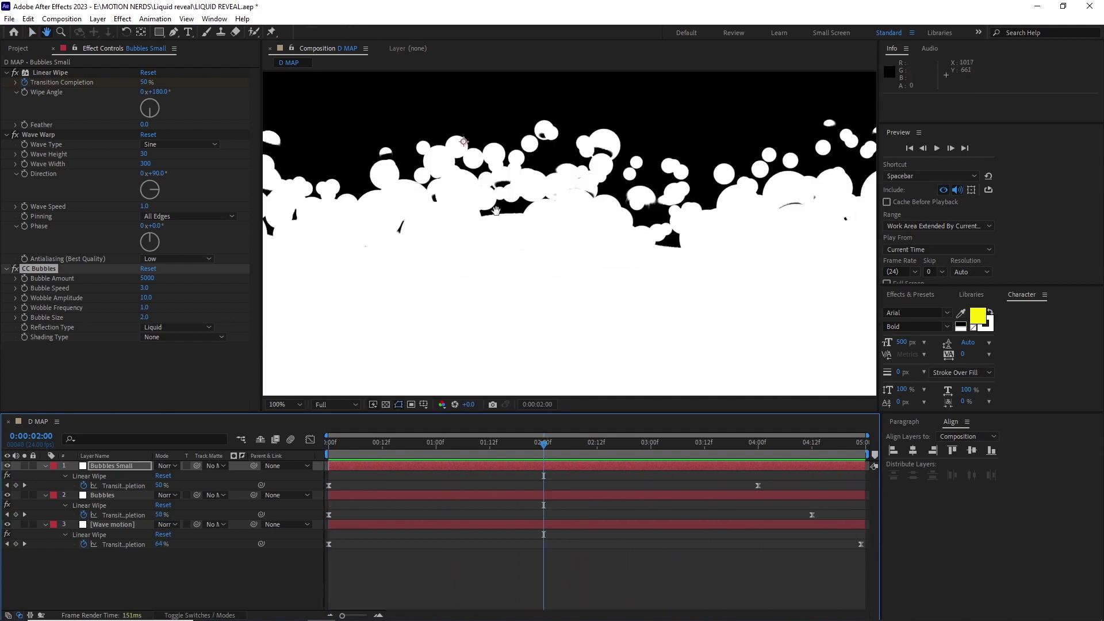
drag(575, 276, 602, 271)
drag(395, 246, 460, 245)
scroll(551, 245, down, 2)
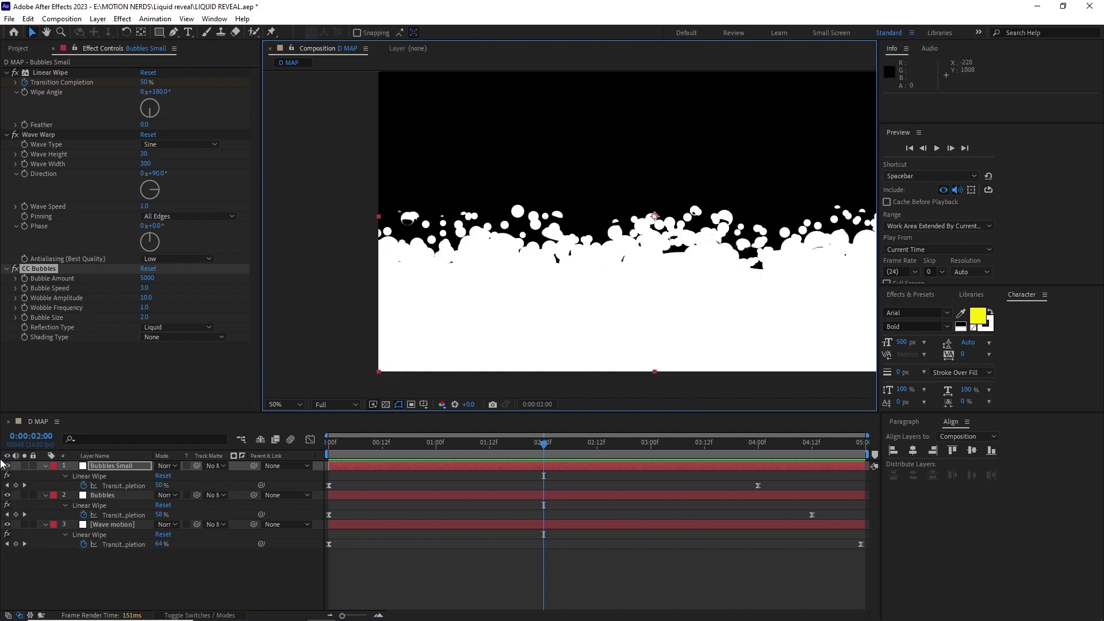
click(45, 466)
Add an adjustment layer named BLUR AND LEVELS on top of the stack
click(45, 475)
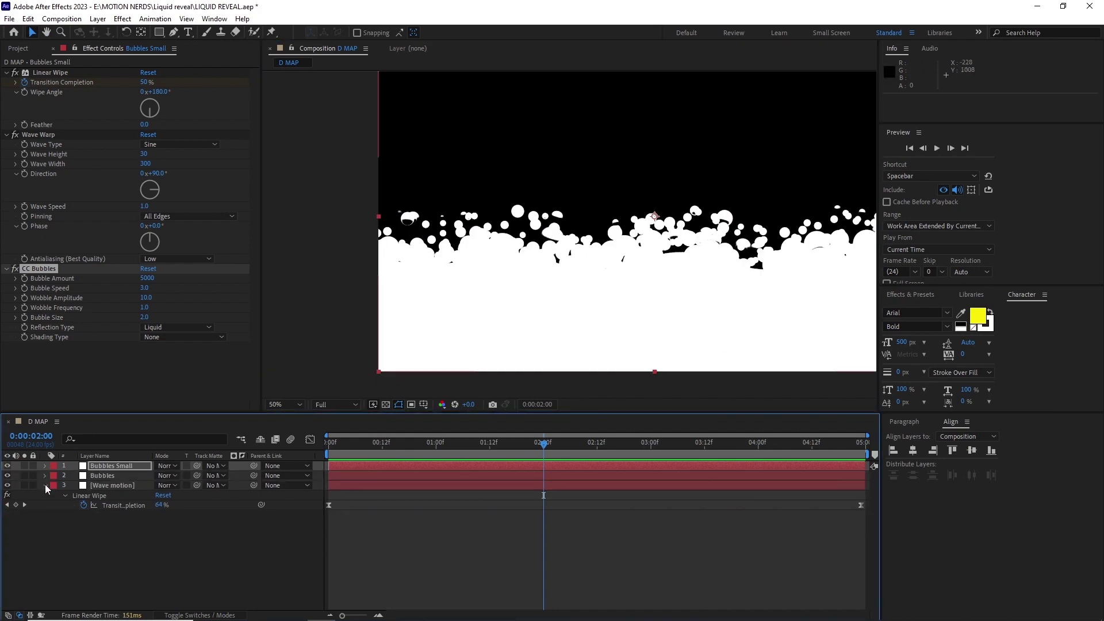
click(45, 485)
scroll(506, 271, down, 2)
scroll(501, 271, up, 2)
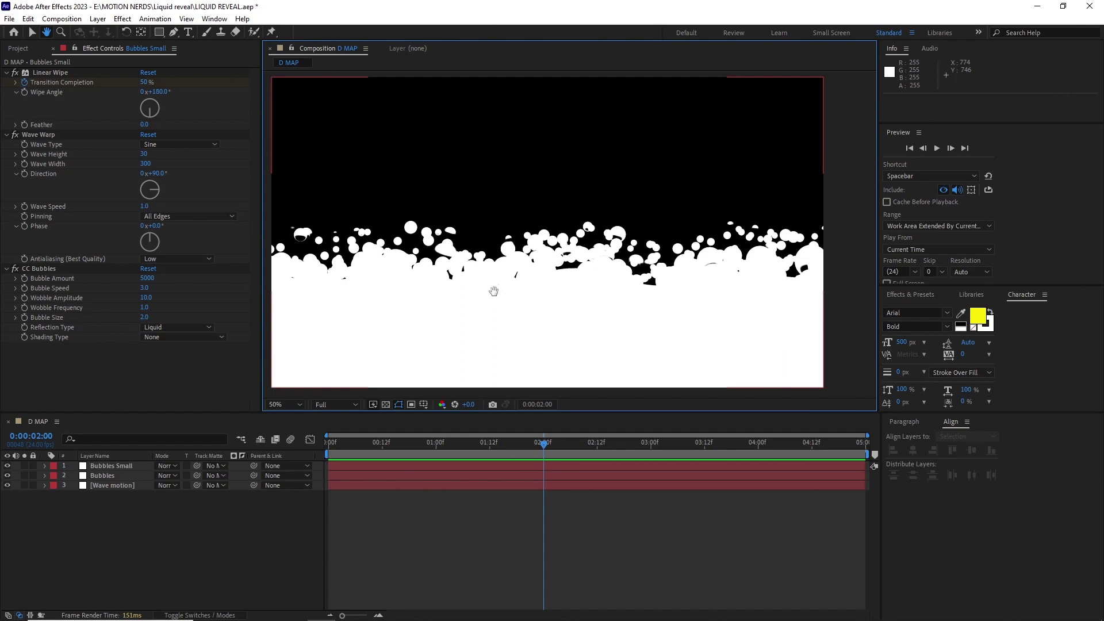
click(97, 18)
mouse_move(109, 26)
click(334, 101)
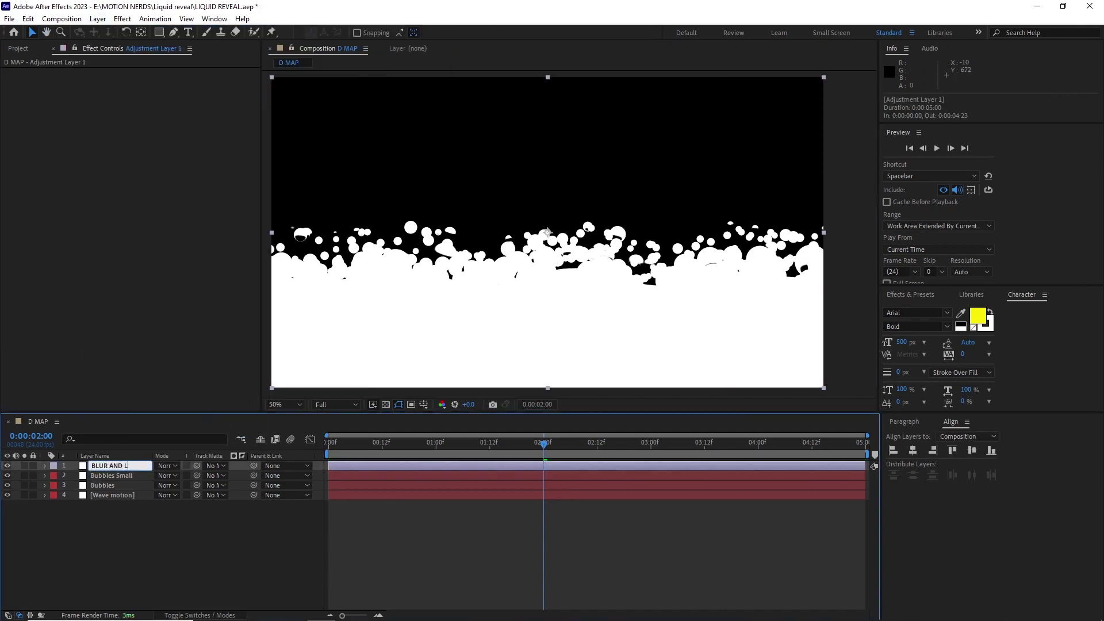
key(Return)
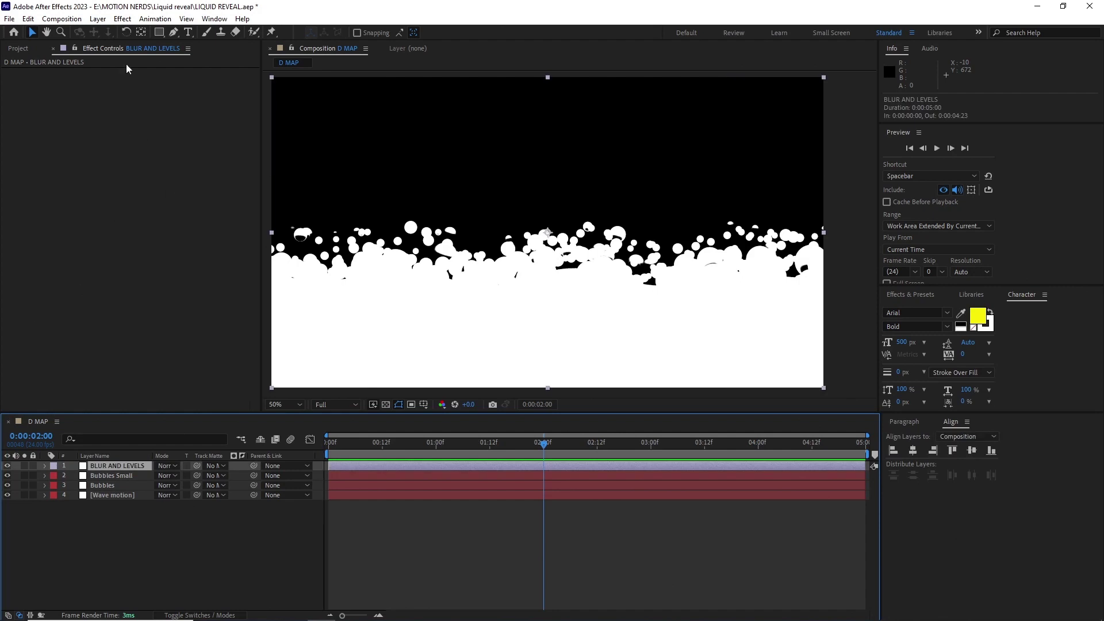
Apply Gaussian Blur to the BLUR AND LEVELS adjustment layer
click(122, 18)
mouse_move(149, 100)
click(305, 216)
click(144, 82)
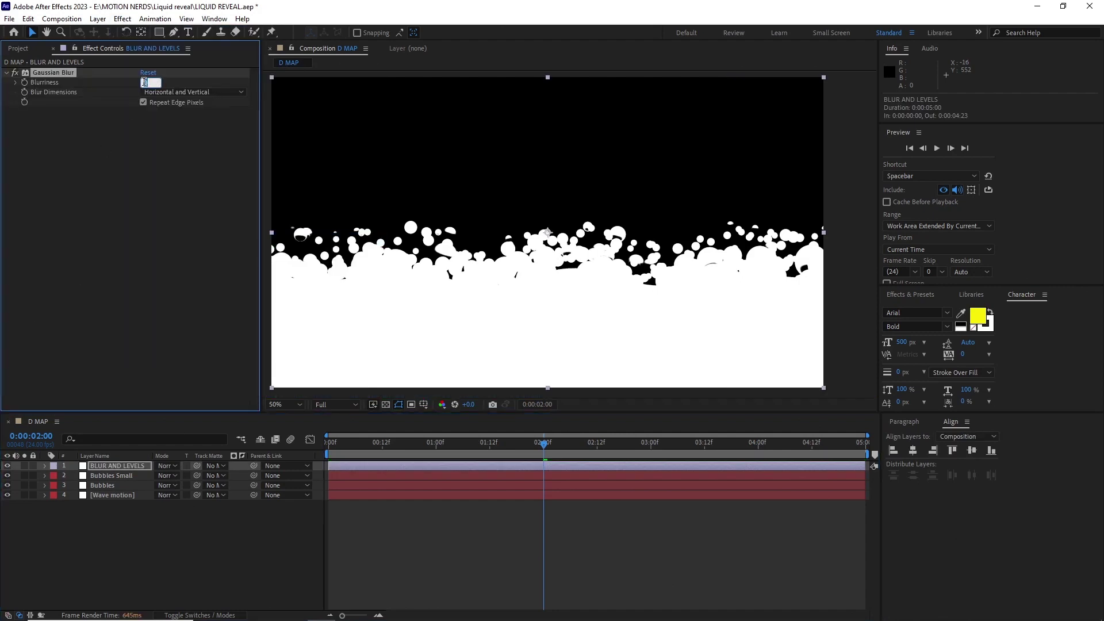
Set Blurriness to 15 and add a Levels effect to the adjustment layer
text(15)
key(Return)
click(123, 18)
mouse_move(173, 150)
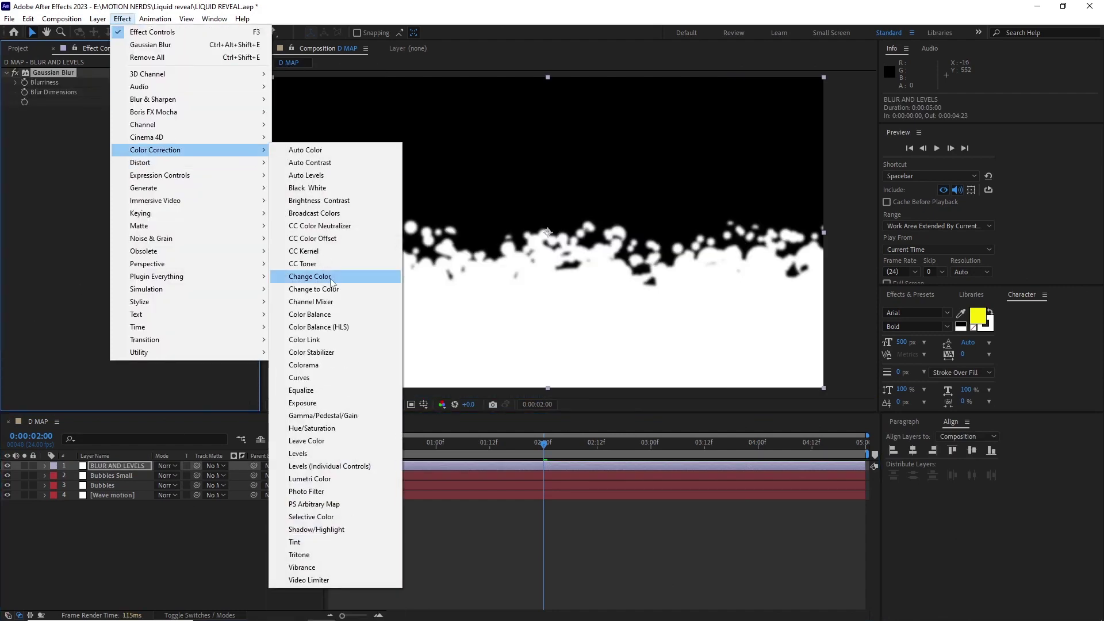
click(311, 465)
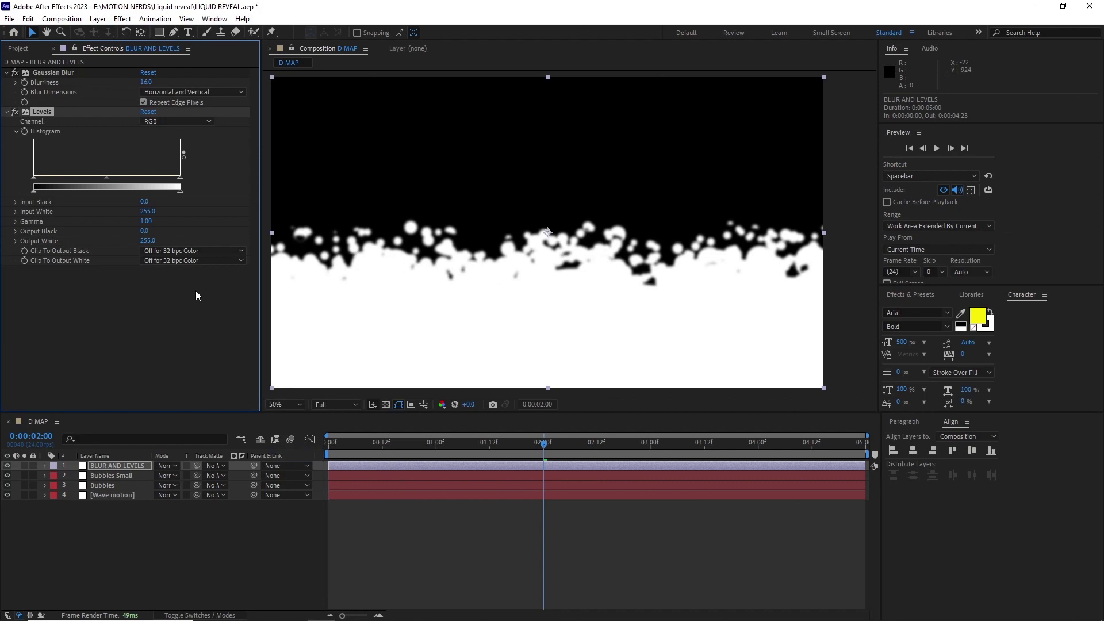
Set Levels to the Alpha channel with input black 25 and input white 36
click(175, 121)
click(152, 183)
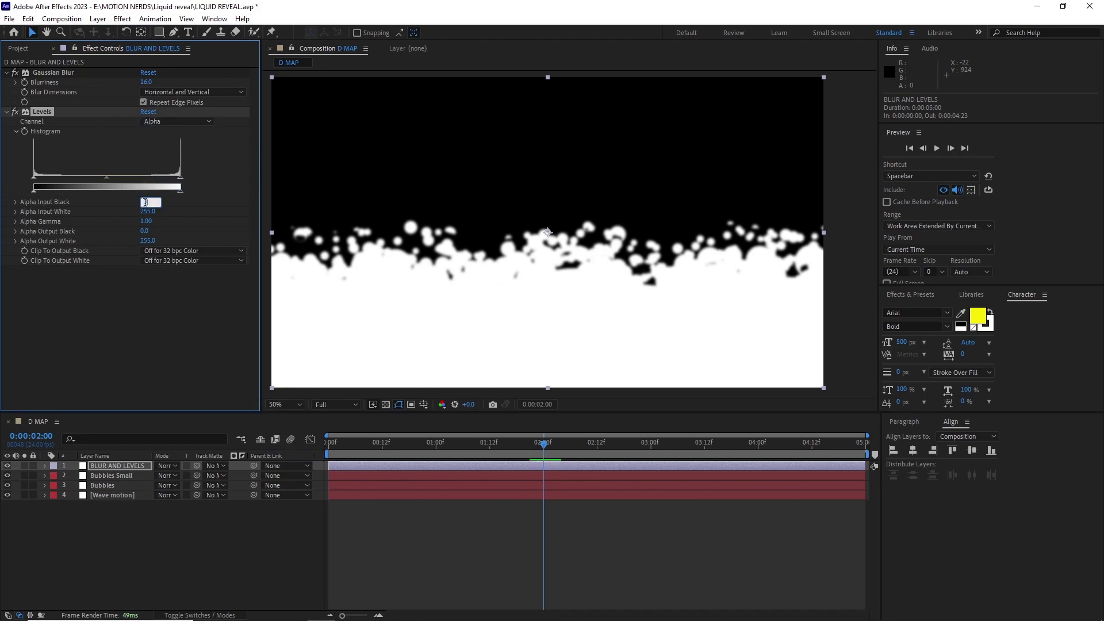
text(25)
key(Return)
drag(146, 212, 124, 213)
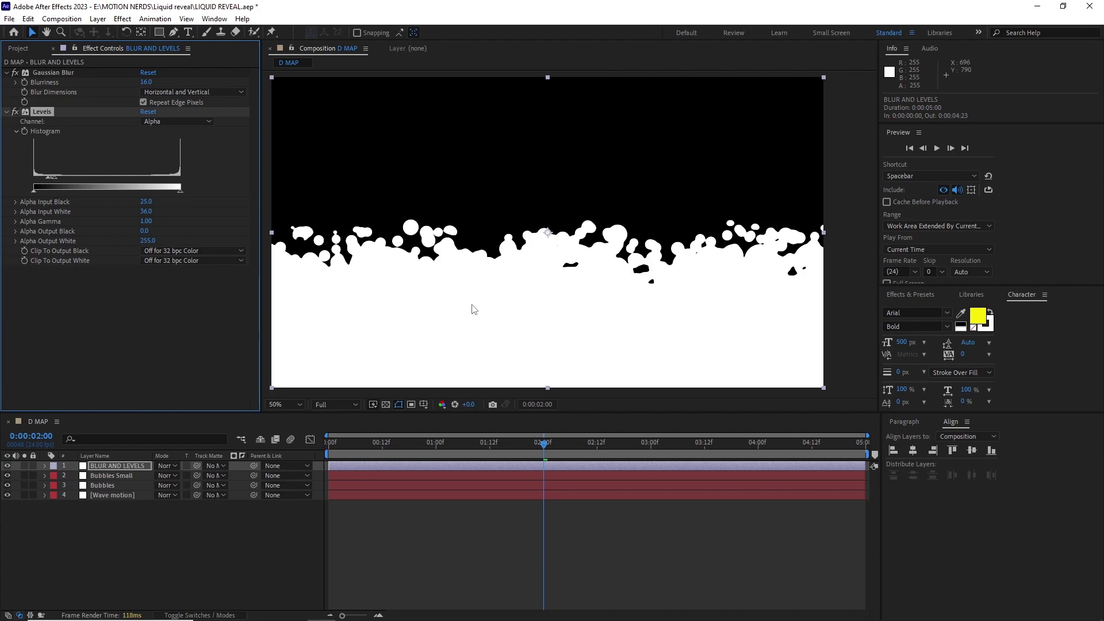
scroll(479, 302, up, 2)
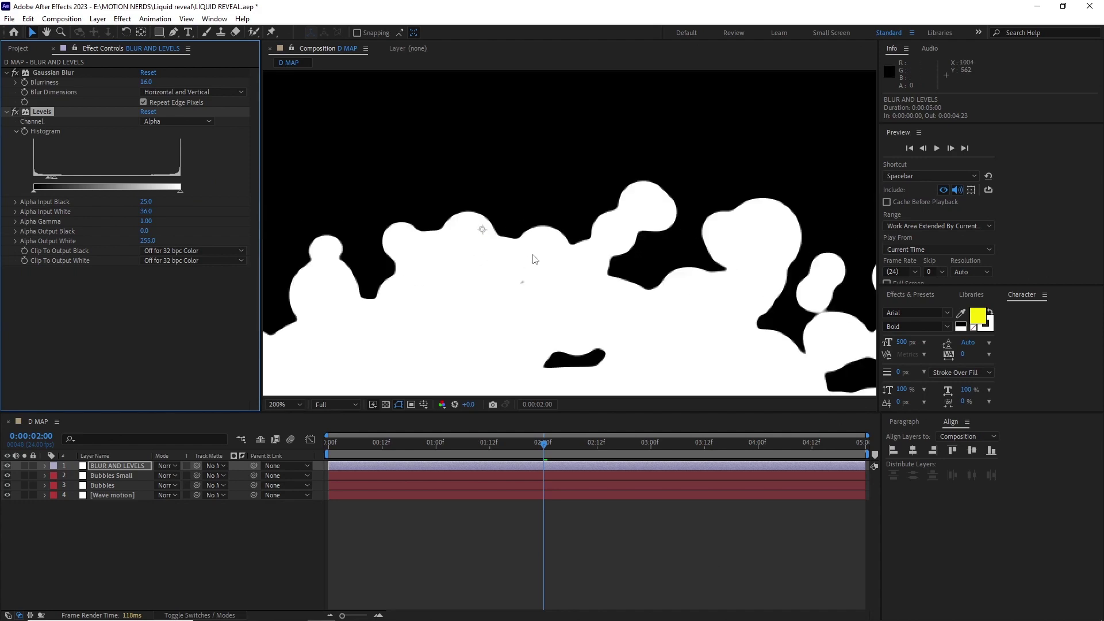
click(7, 466)
Re-enable BLUR AND LEVELS and preview the gooey reveal from the start
click(7, 465)
key(comma)
key(comma)
key(Home)
key(space)
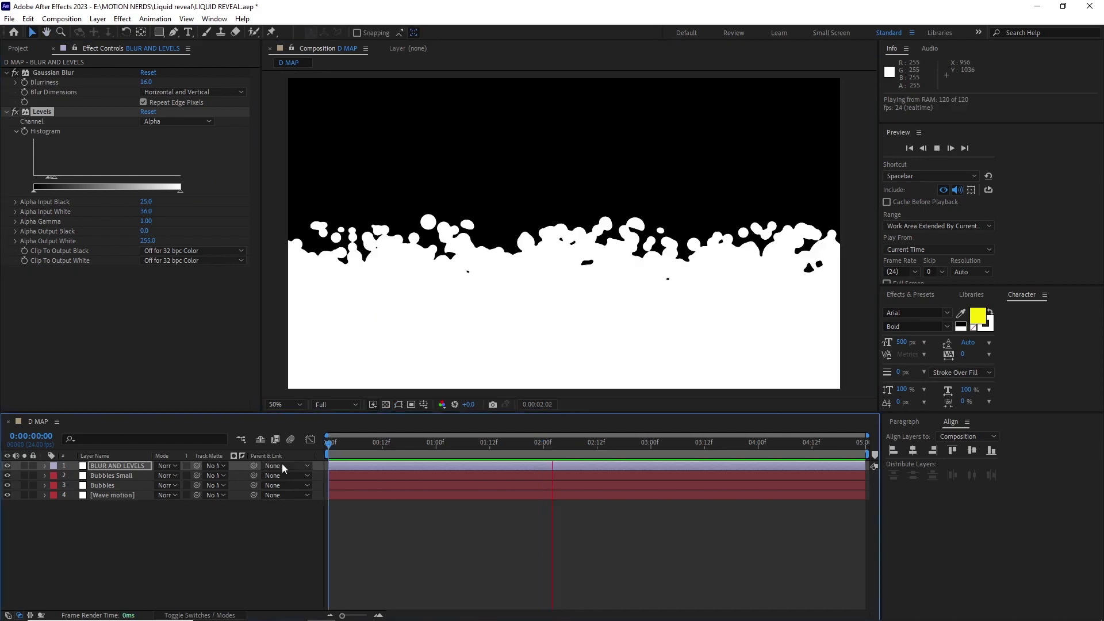
click(112, 472)
Duplicate Bubbles Small, rename the copy Bubbles tiny and move it to the top
click(110, 476)
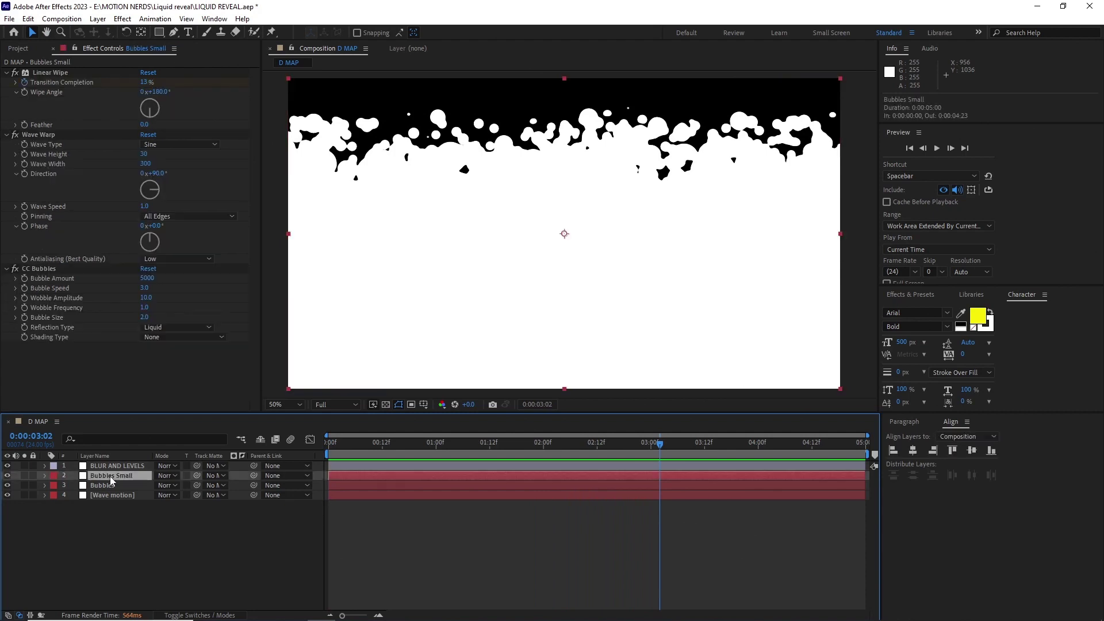
key(ctrl+d)
right_click(109, 476)
click(144, 470)
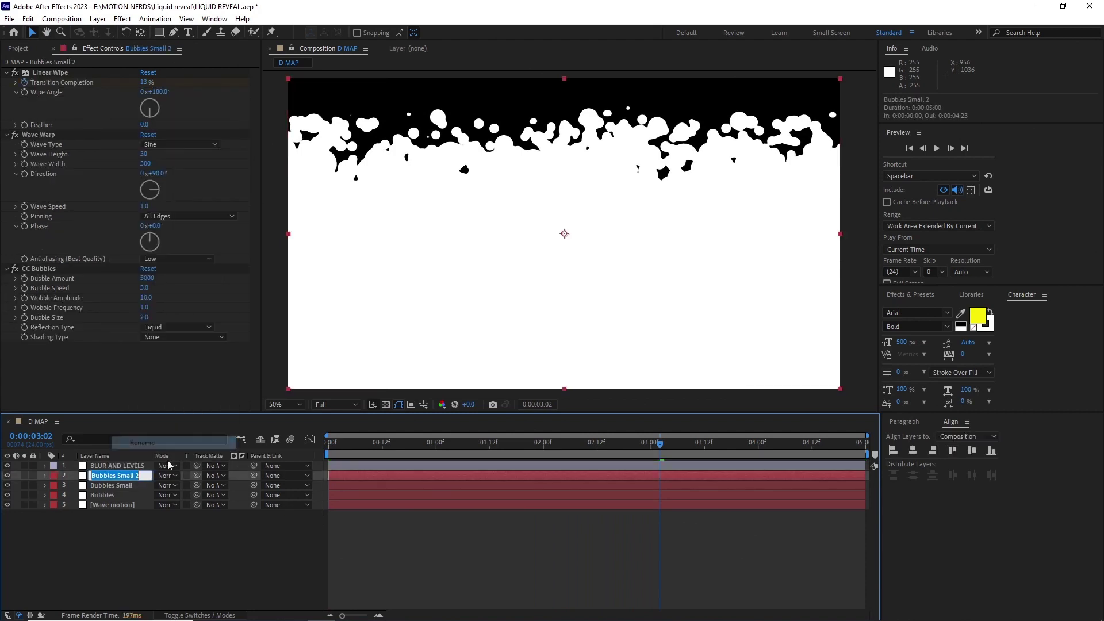
key(BackSpace)
key(BackSpace)
key(BackSpace)
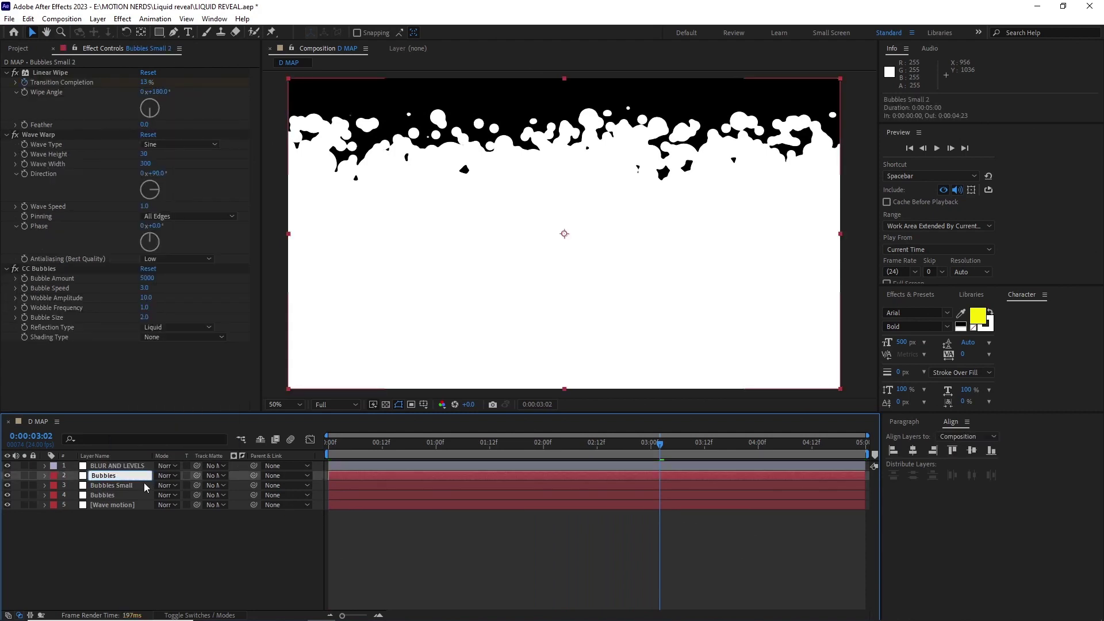
text(tiny)
key(Return)
drag(106, 474, 110, 464)
Move Bubbles tiny's end wipe keyframe to 3:12 and set Bubble Speed 4.0, Size 1.0
key(u)
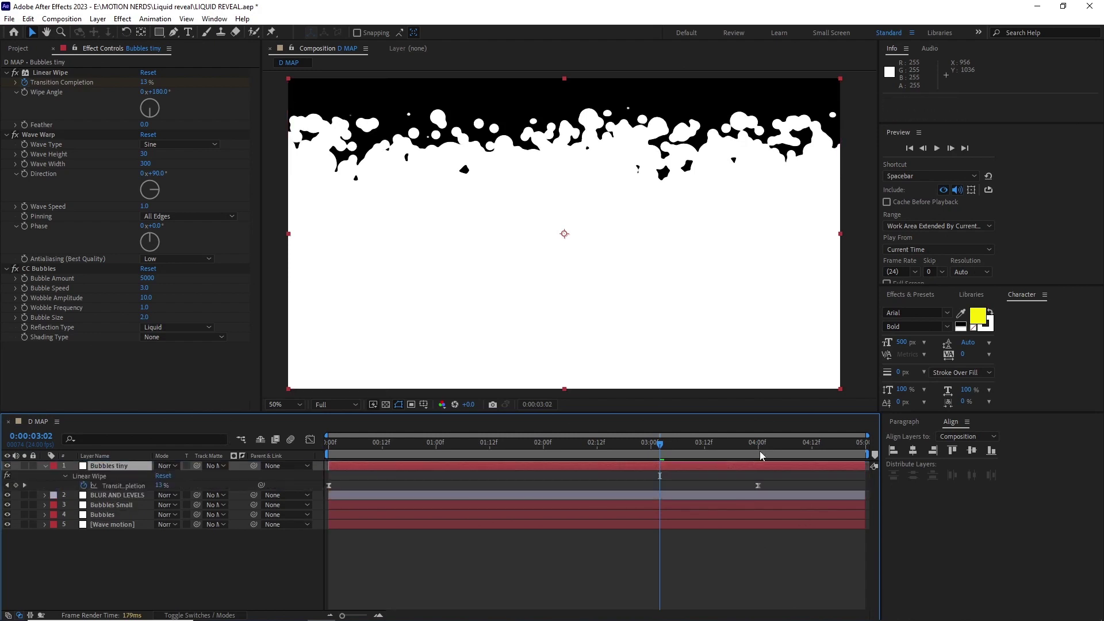
key(shift+Page_Down)
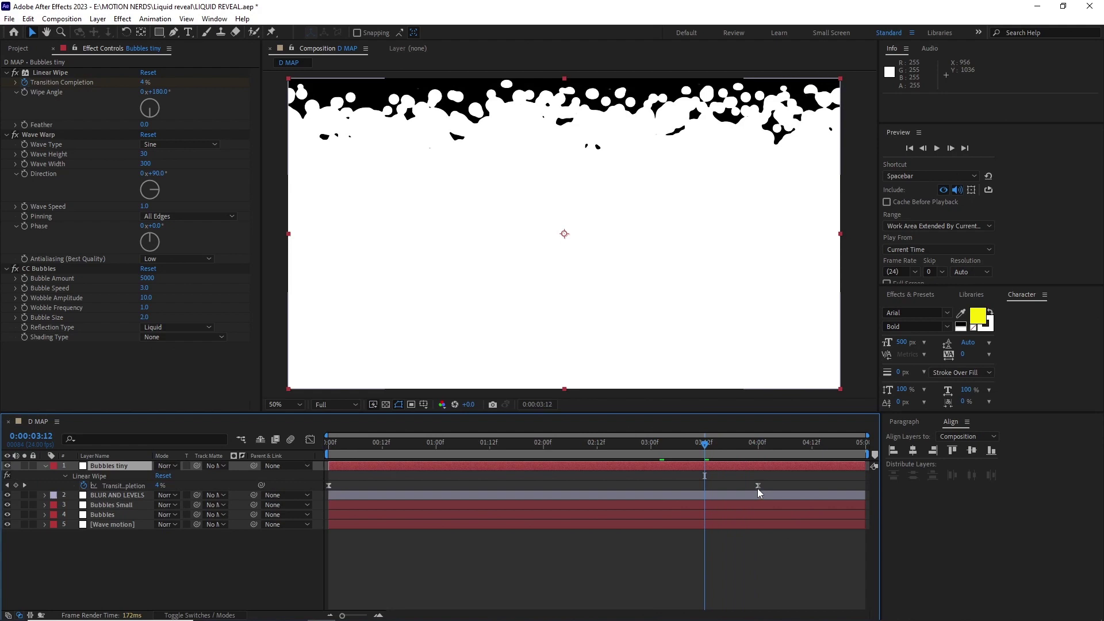
drag(757, 488, 705, 487)
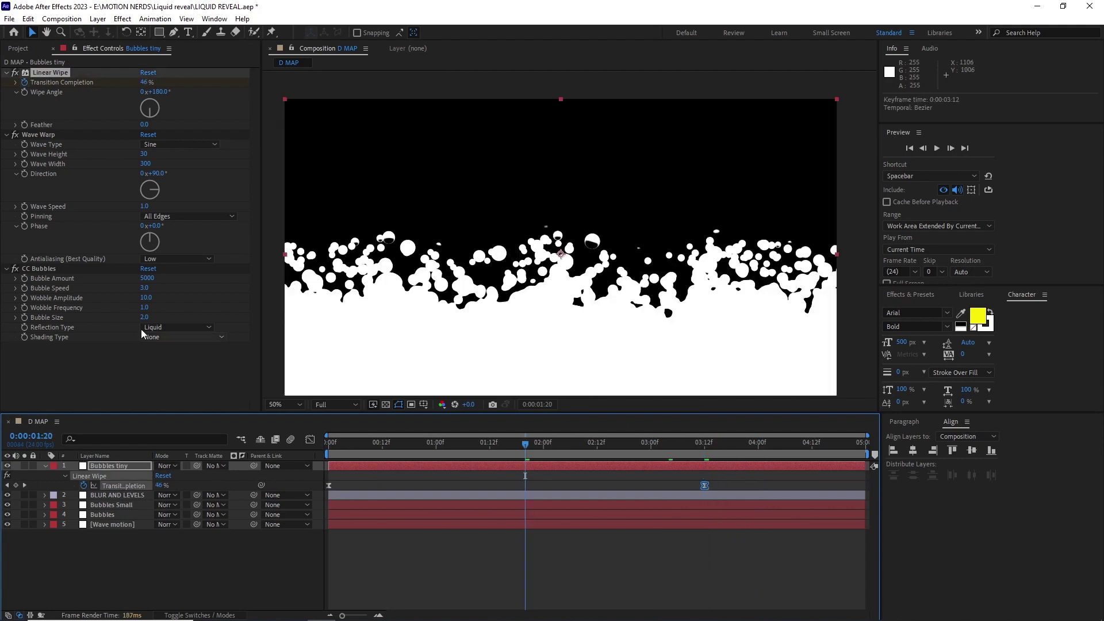
drag(145, 293, 146, 291)
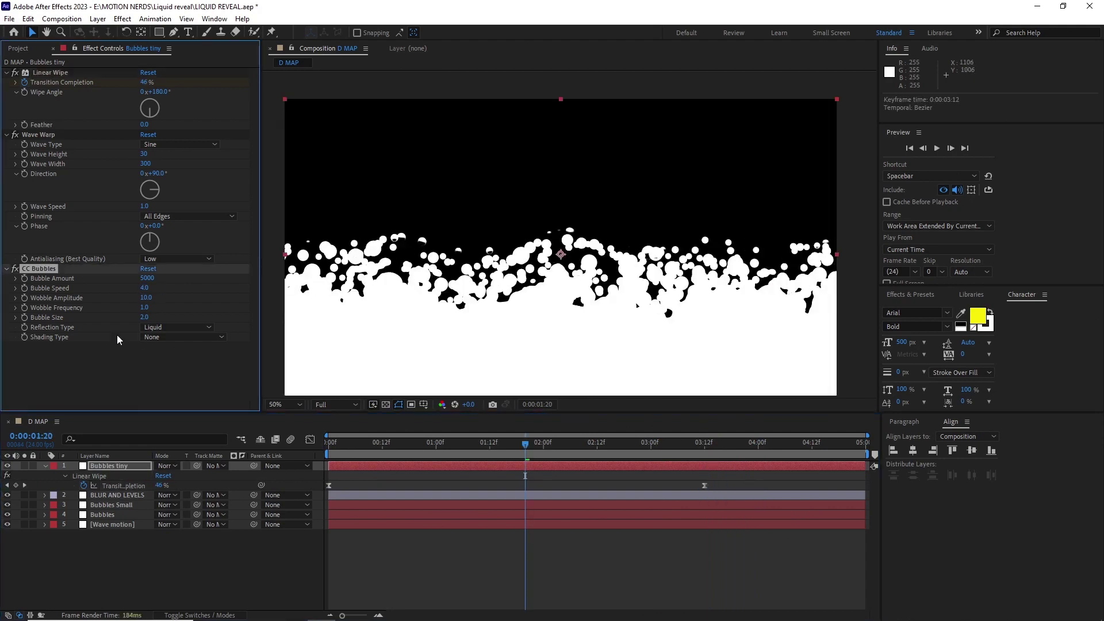
text(1)
key(Return)
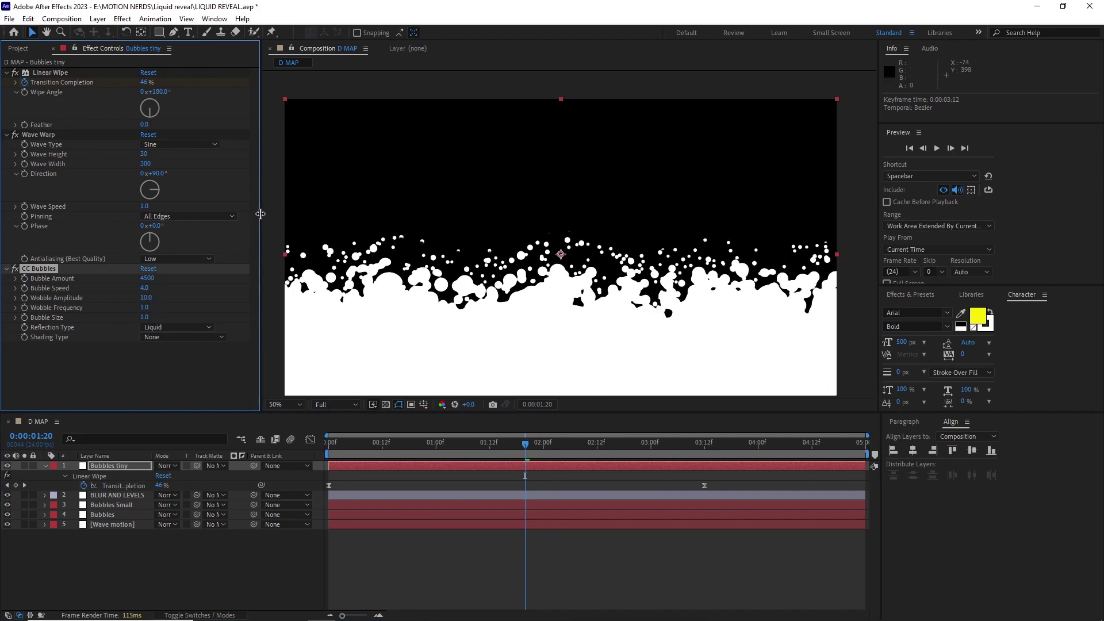
Preview the three bubble layers together in the full composition view
key(comma)
key(space)
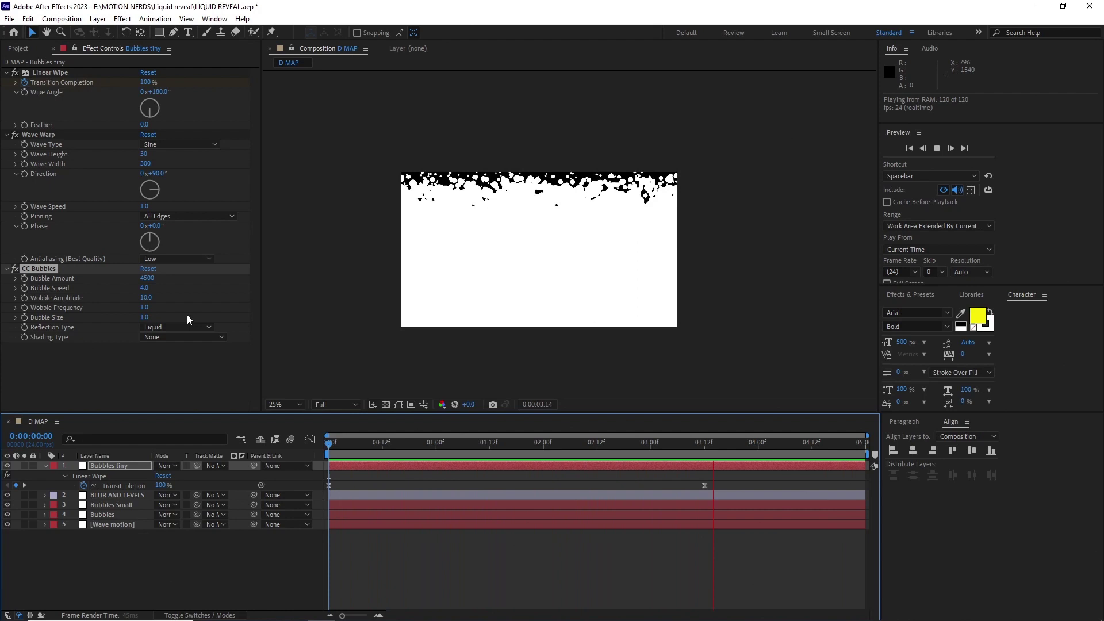
key(space)
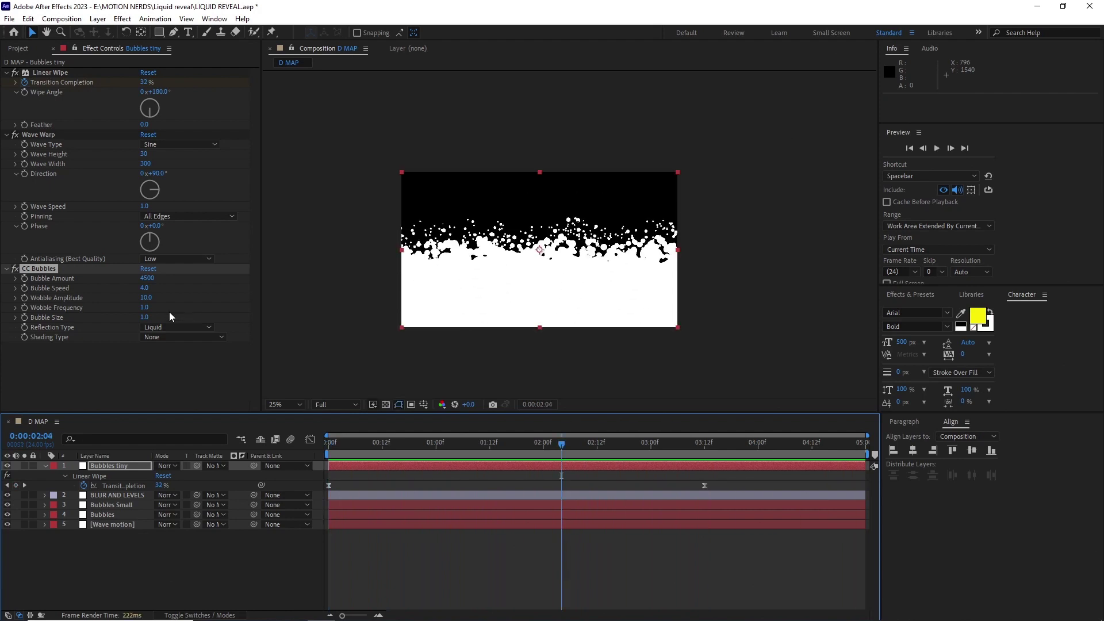
click(18, 48)
Create the PLACE HOLDER composition and turn on the Title/Action Safe guides
click(62, 19)
click(67, 33)
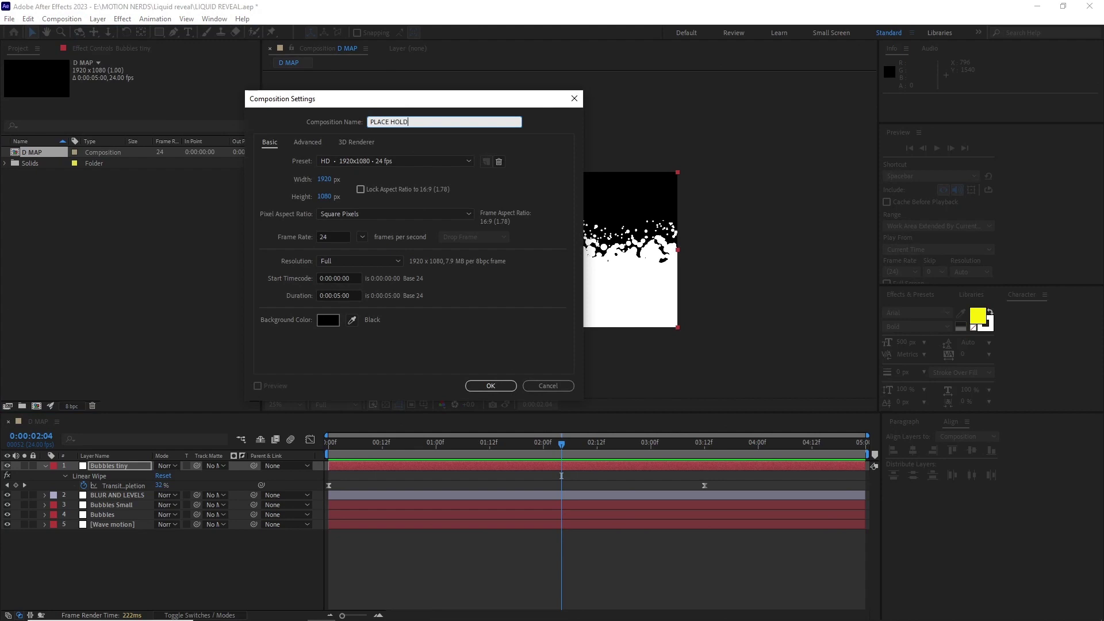
key(Return)
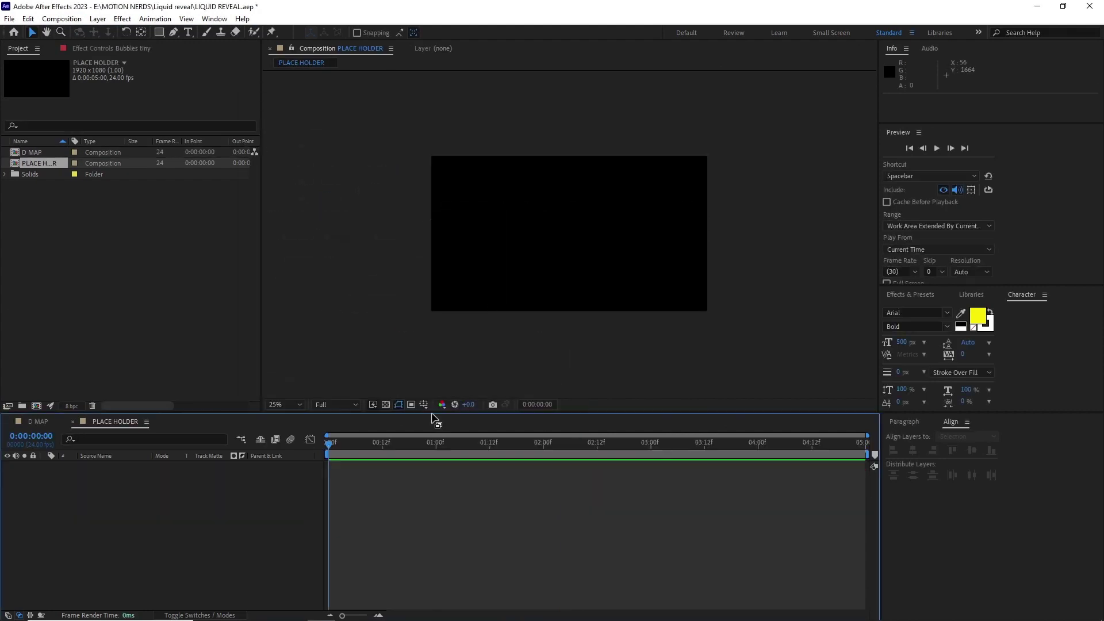
click(424, 404)
click(443, 419)
Add yellow Arial Bold 'LIQUID' text and centre it horizontally and vertically in the comp
key(ctrl+t)
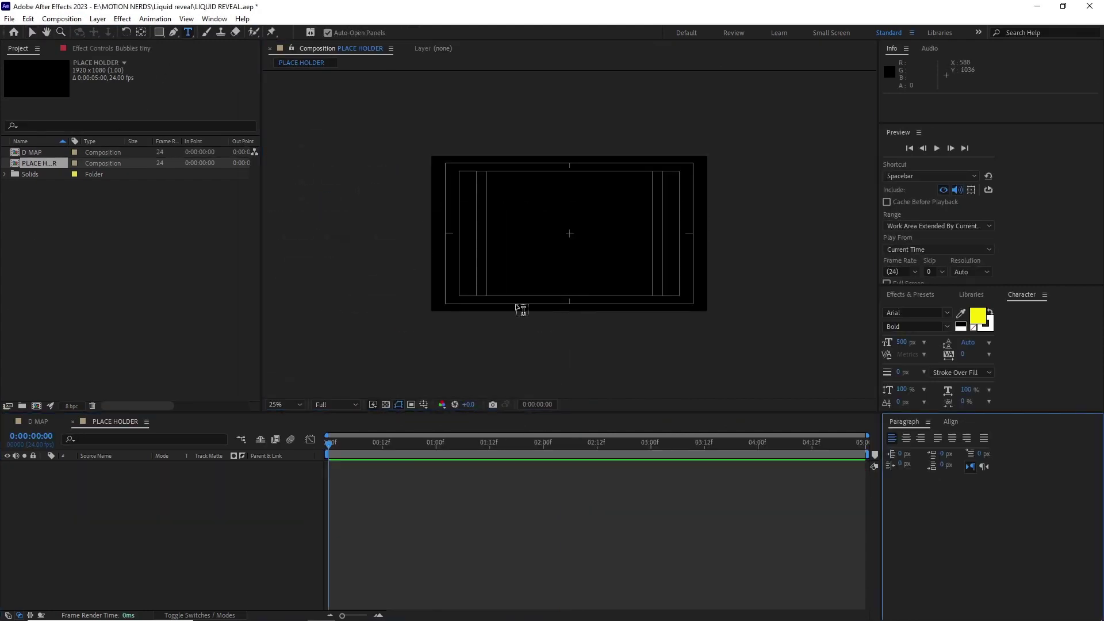
click(487, 241)
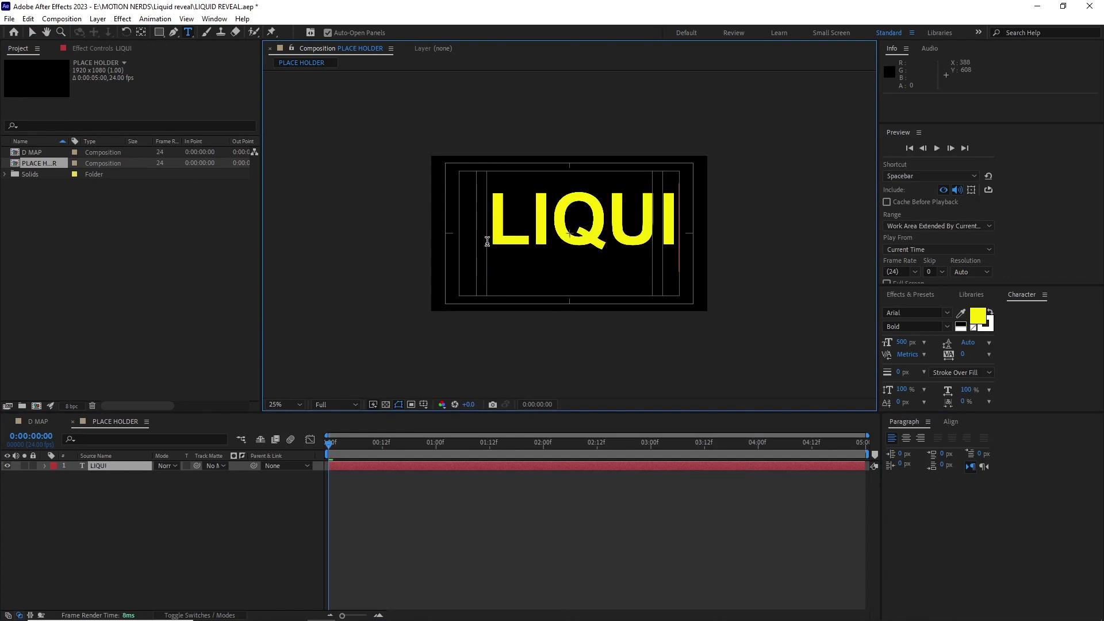
click(105, 475)
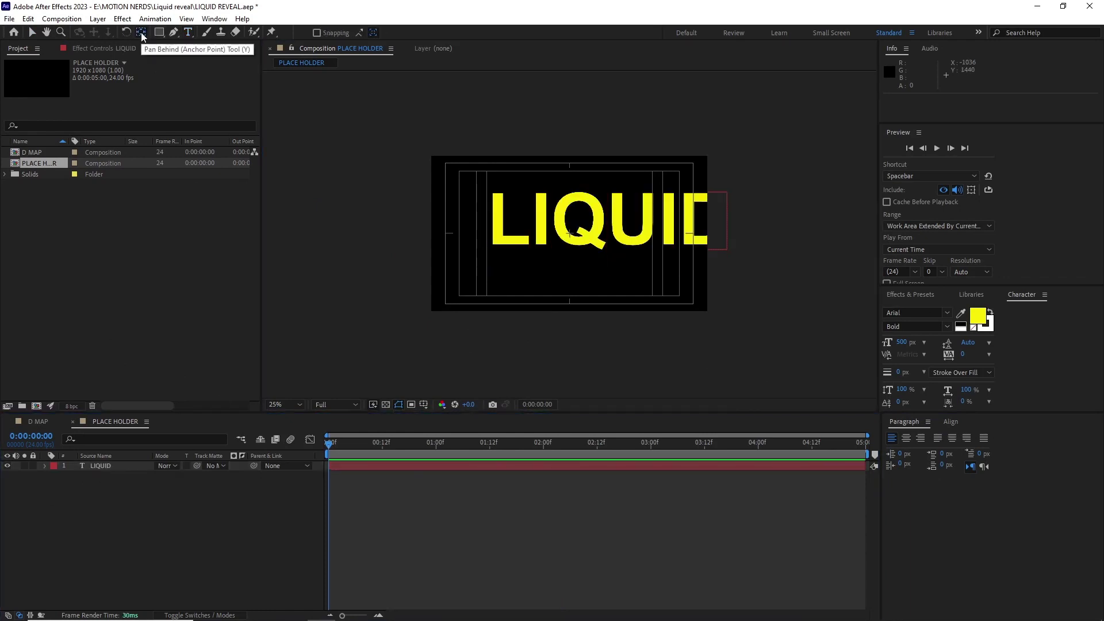
click(102, 466)
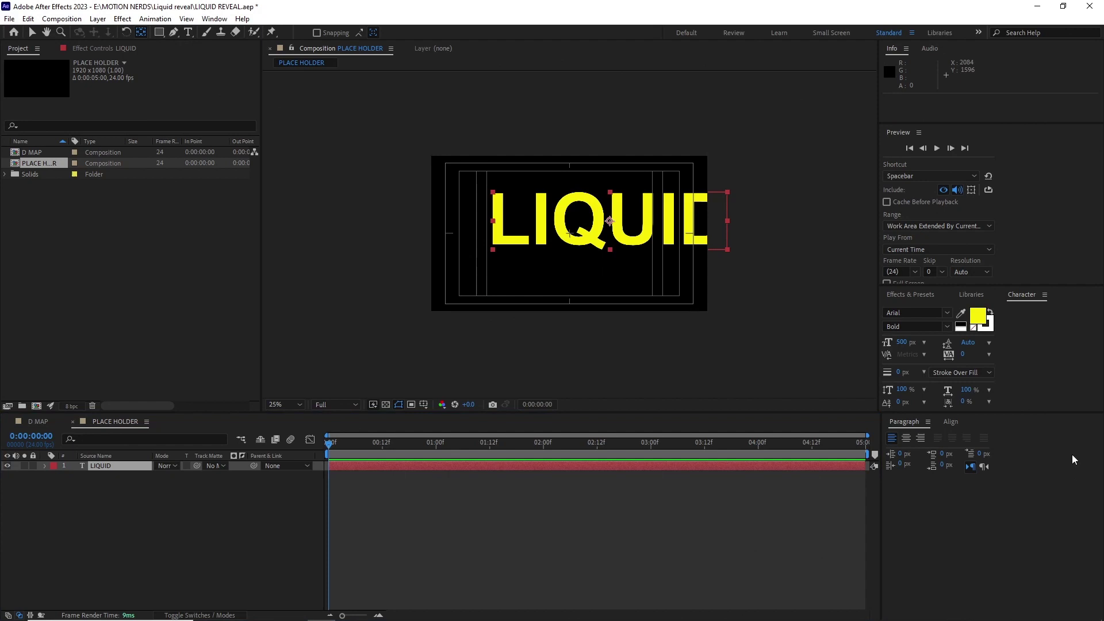
click(914, 451)
click(972, 450)
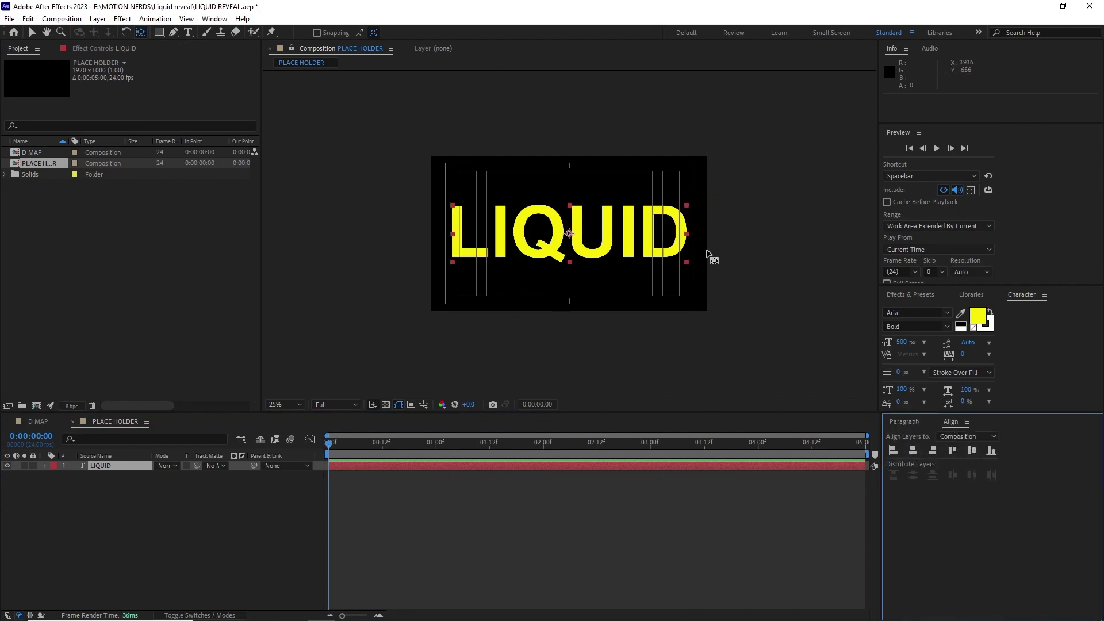
Create the FINAL BUILD composition with PLACE HOLDER layered above D MAP
click(65, 18)
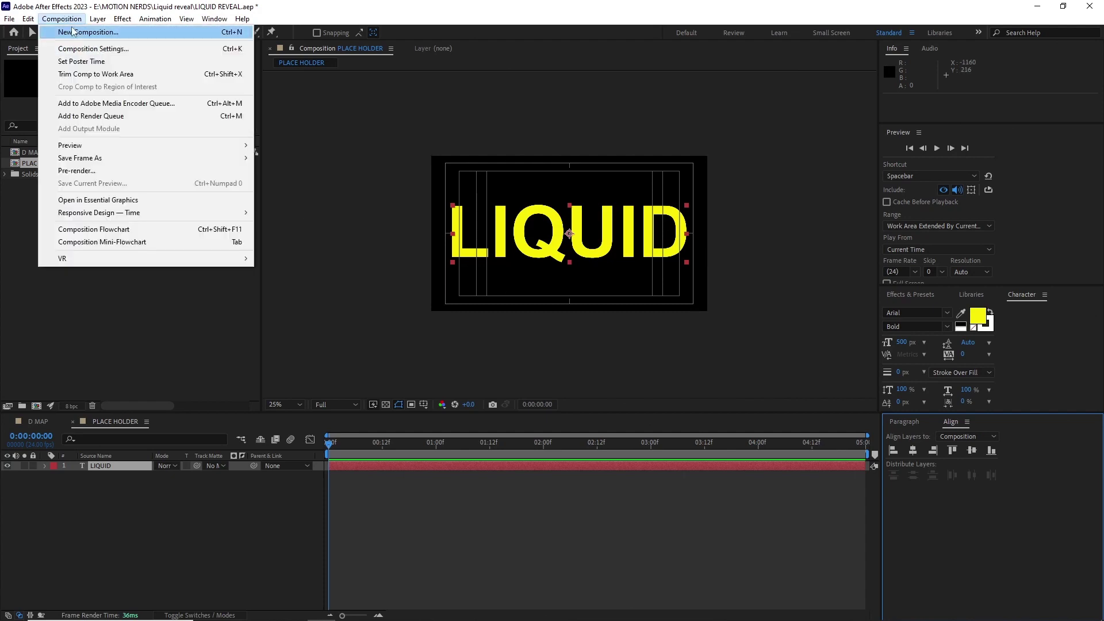
click(74, 20)
key(Return)
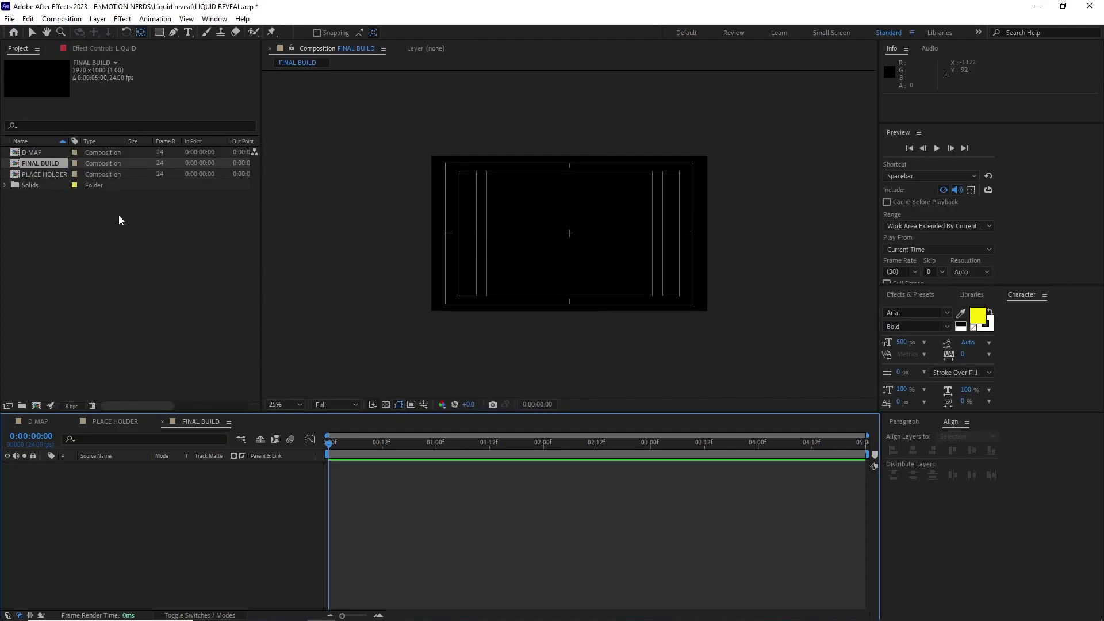
drag(32, 151, 106, 469)
drag(39, 174, 90, 352)
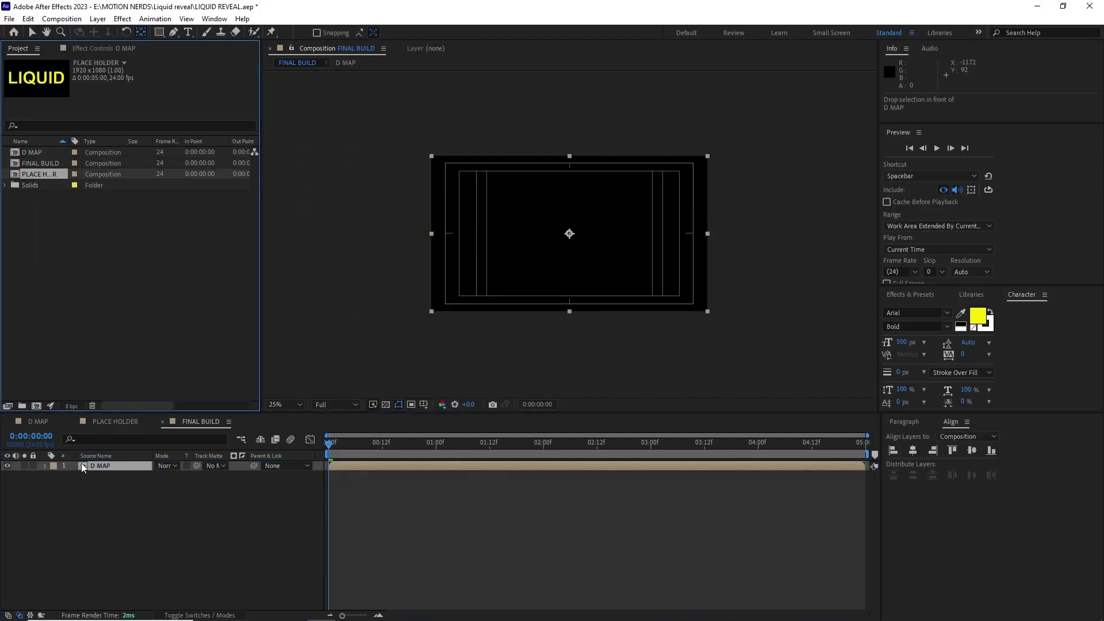
drag(82, 468, 82, 467)
Set D MAP as PLACE HOLDER's track matte and preview the reveal around 1:10–2:01
drag(308, 486, 490, 467)
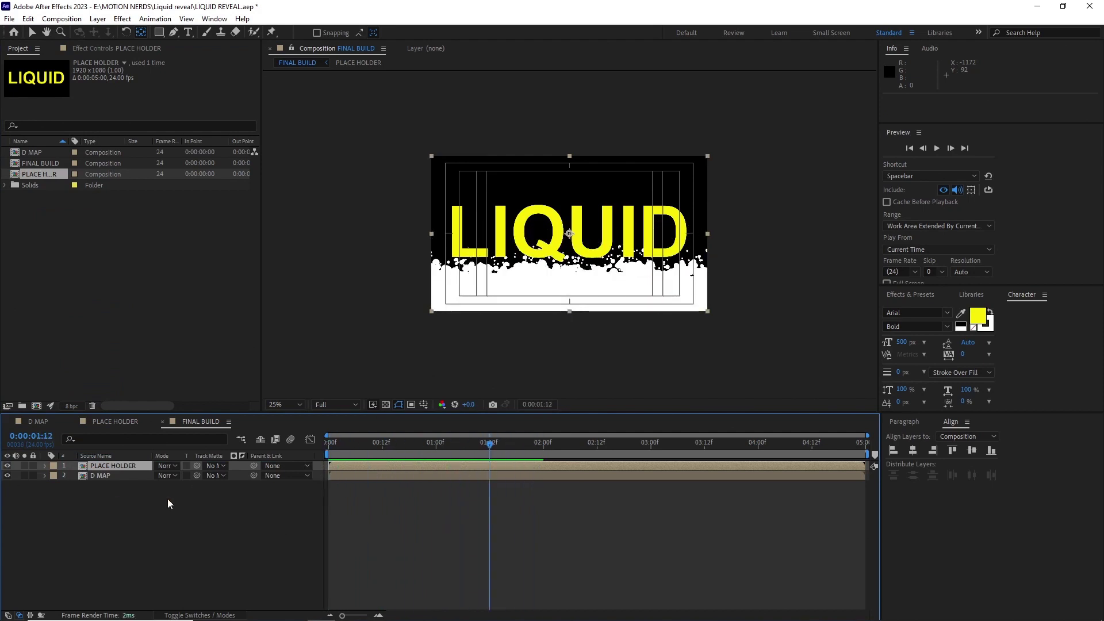
drag(197, 466, 107, 475)
key(space)
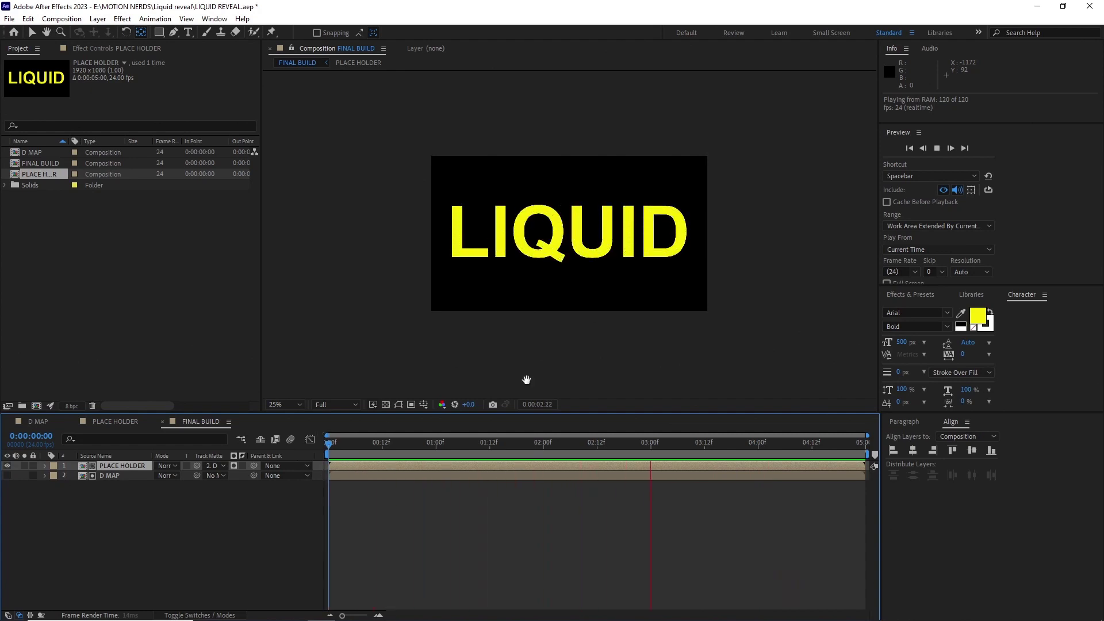
scroll(554, 271, up, 5)
click(476, 451)
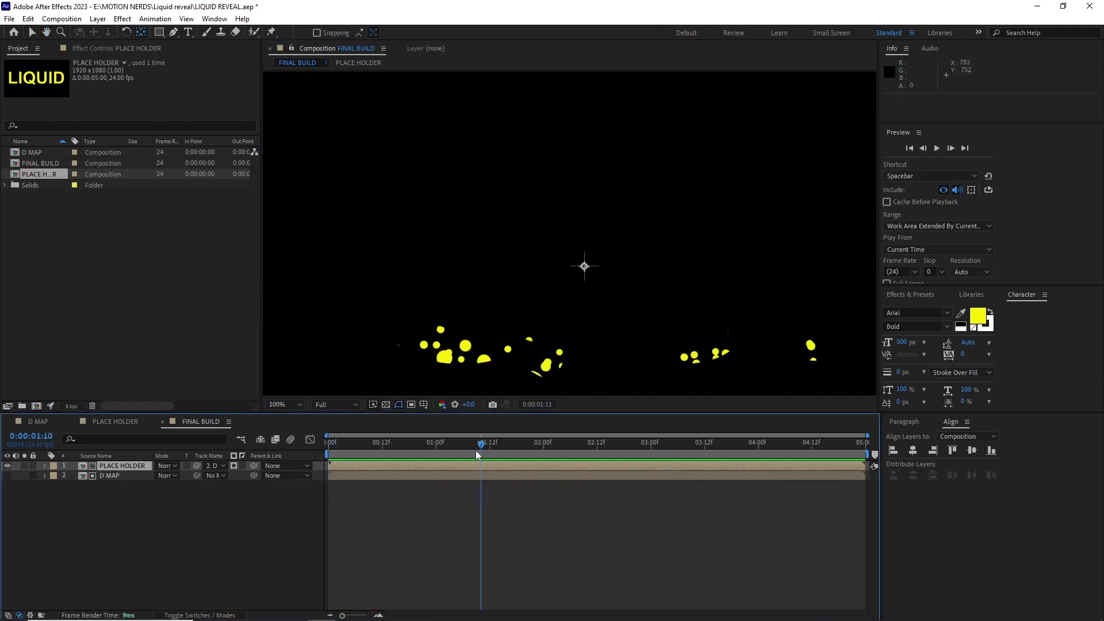
drag(494, 447, 548, 455)
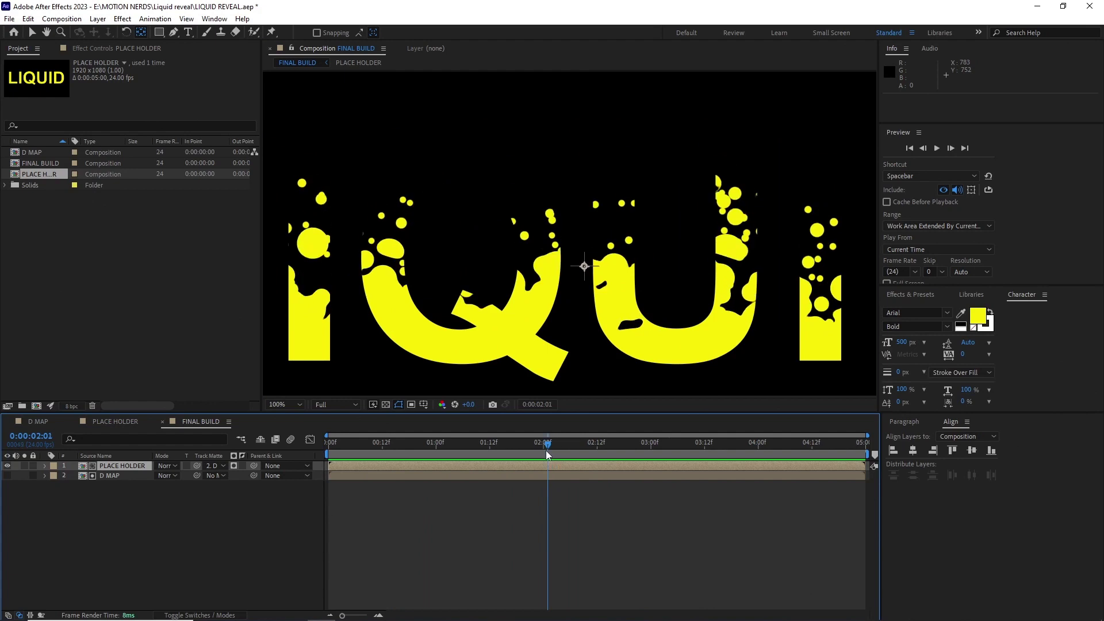
Add an adjustment layer on top and apply Stylize > Roughen Edges to it
click(98, 19)
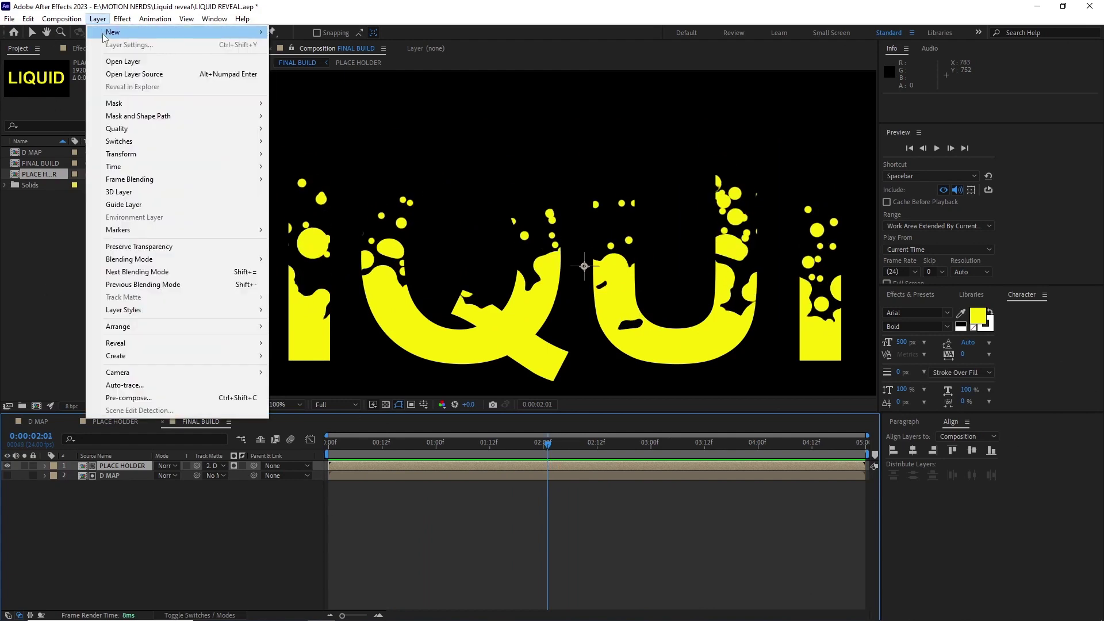
mouse_move(230, 32)
click(322, 109)
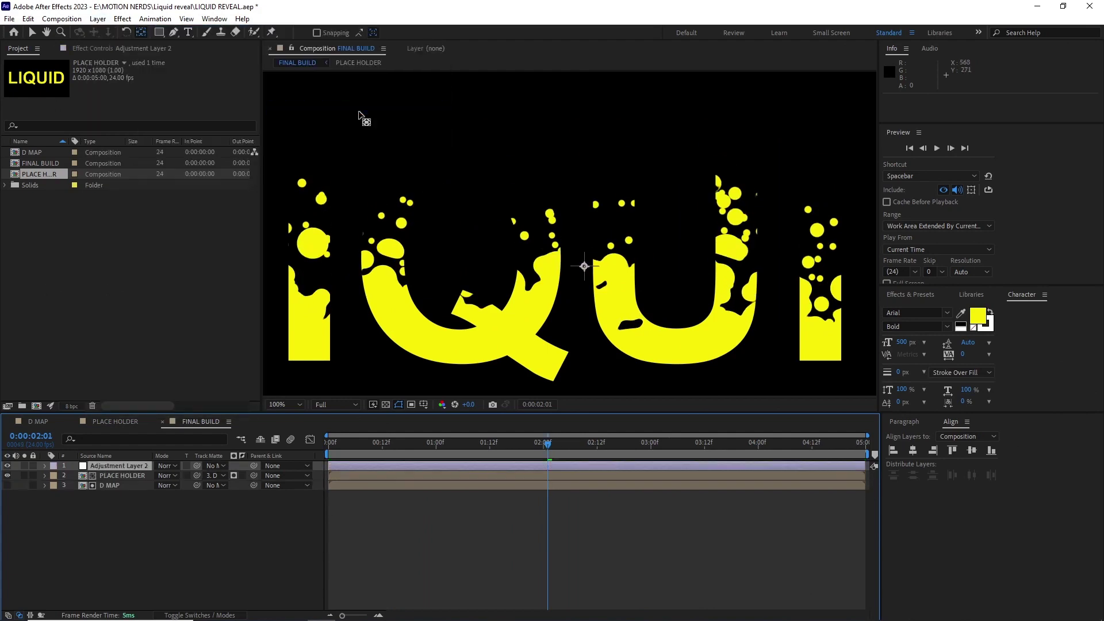
click(122, 19)
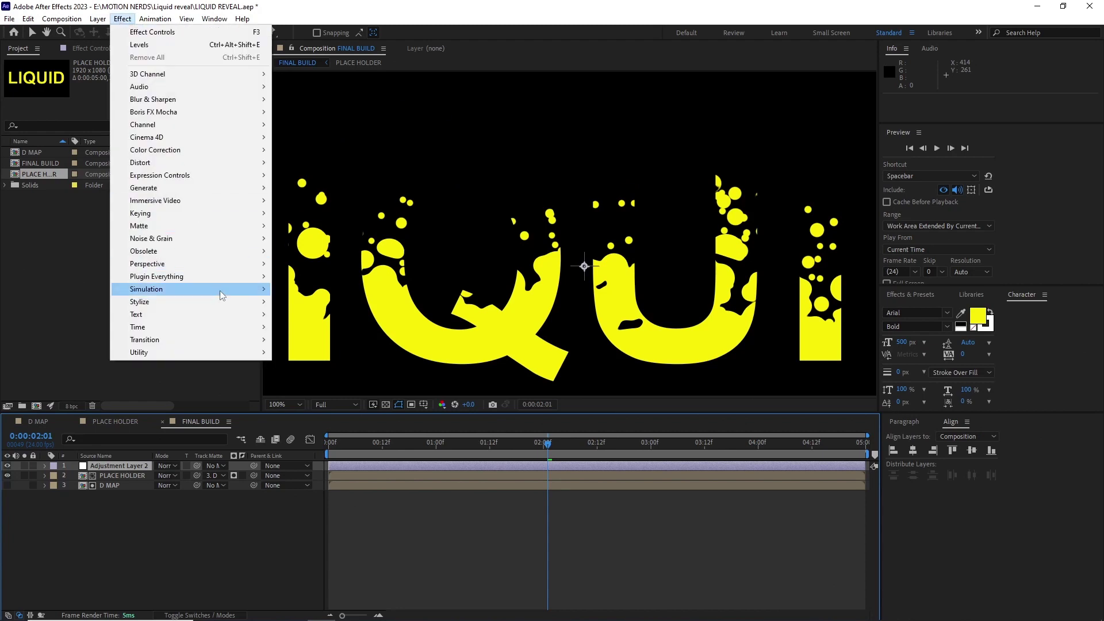
mouse_move(224, 303)
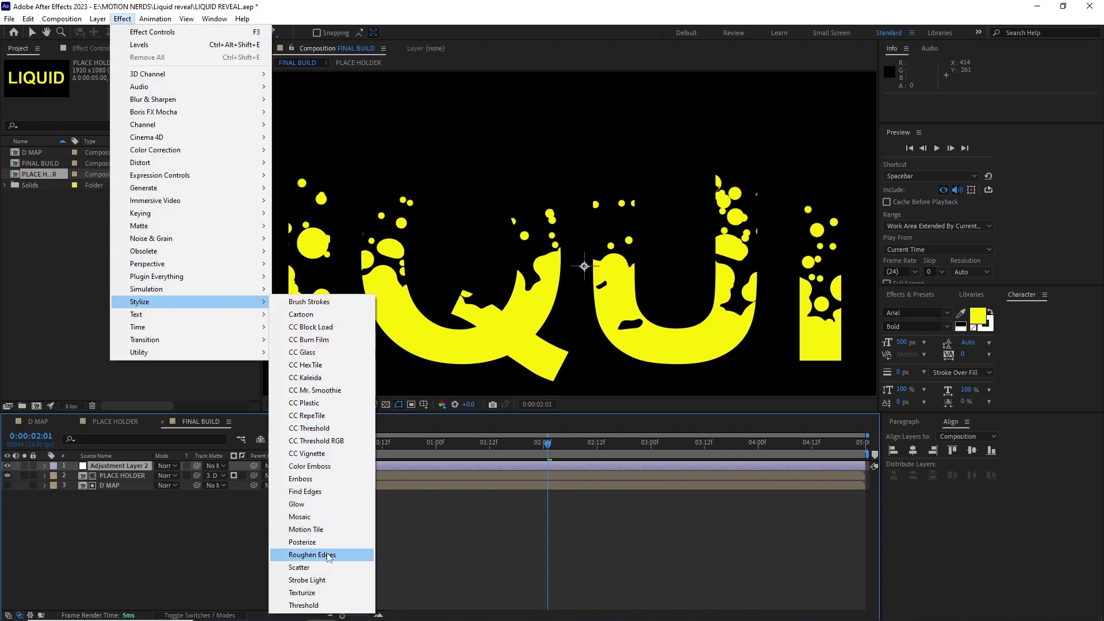
click(312, 555)
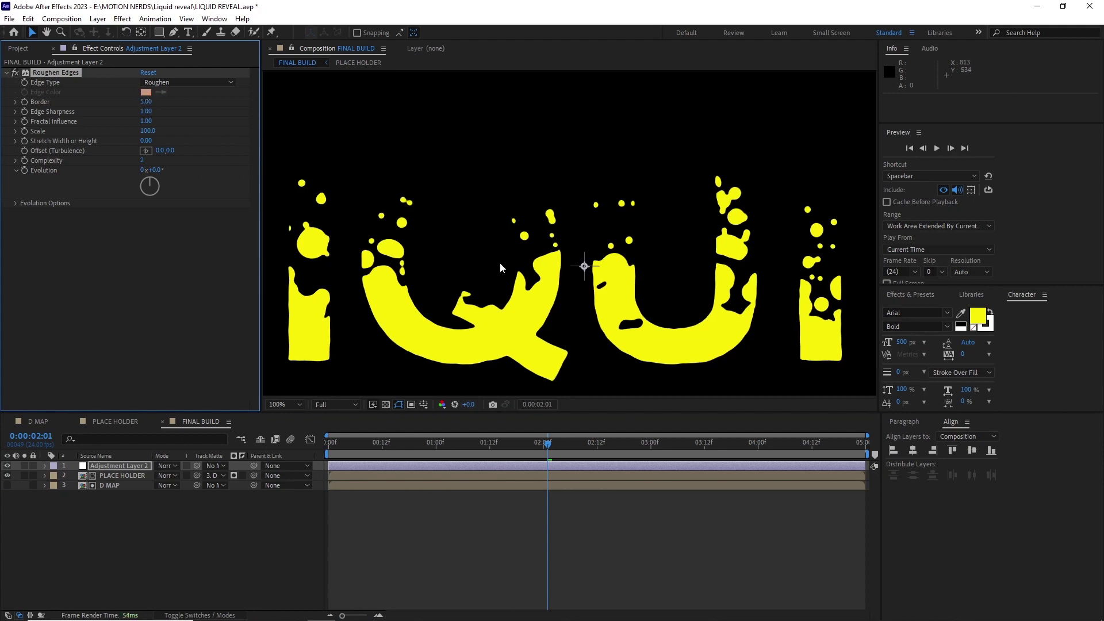
With Roughen Edges border at 5, preview the roughened text from the first frame
scroll(500, 267, down, 2)
click(424, 418)
key(Home)
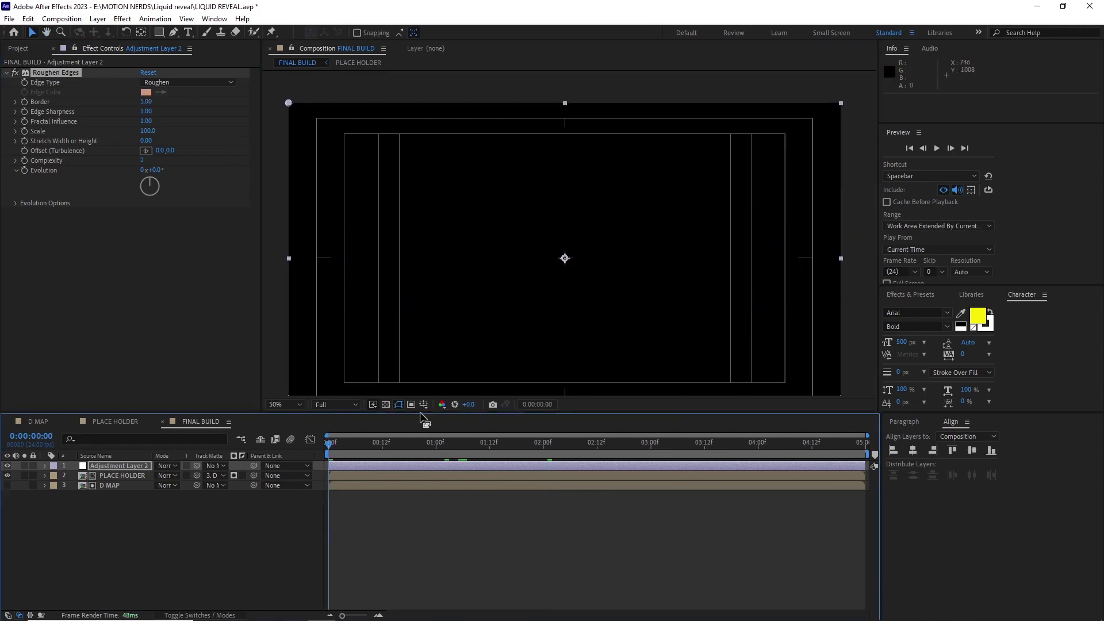
key(space)
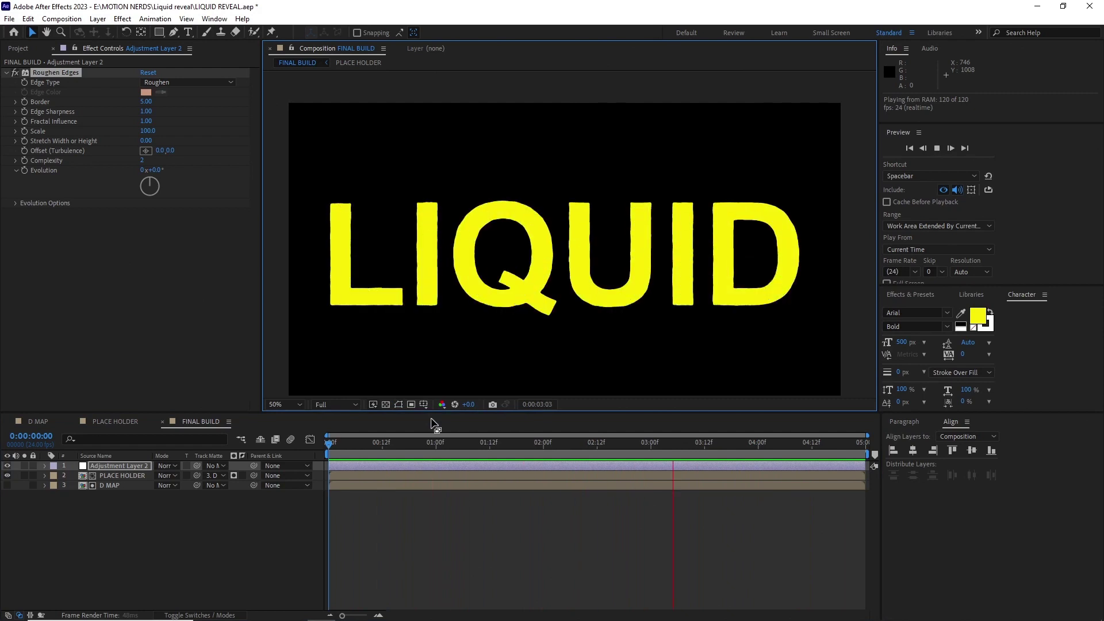
key(space)
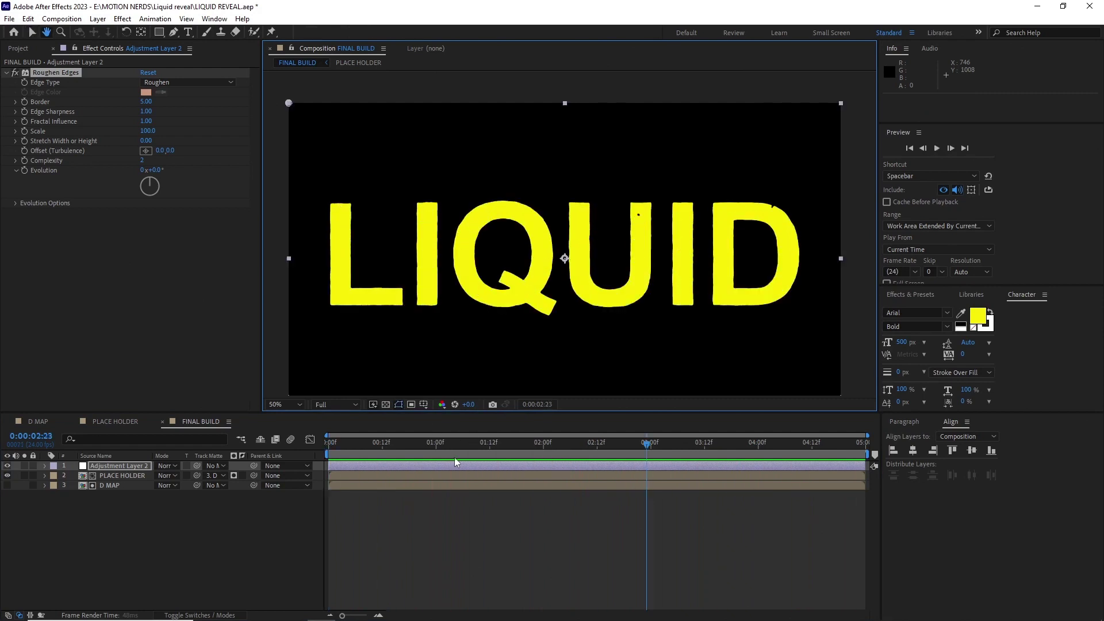
Create a FINAL composition containing the FINAL BUILD comp
click(17, 49)
key(ctrl+n)
text(FINAL)
key(Return)
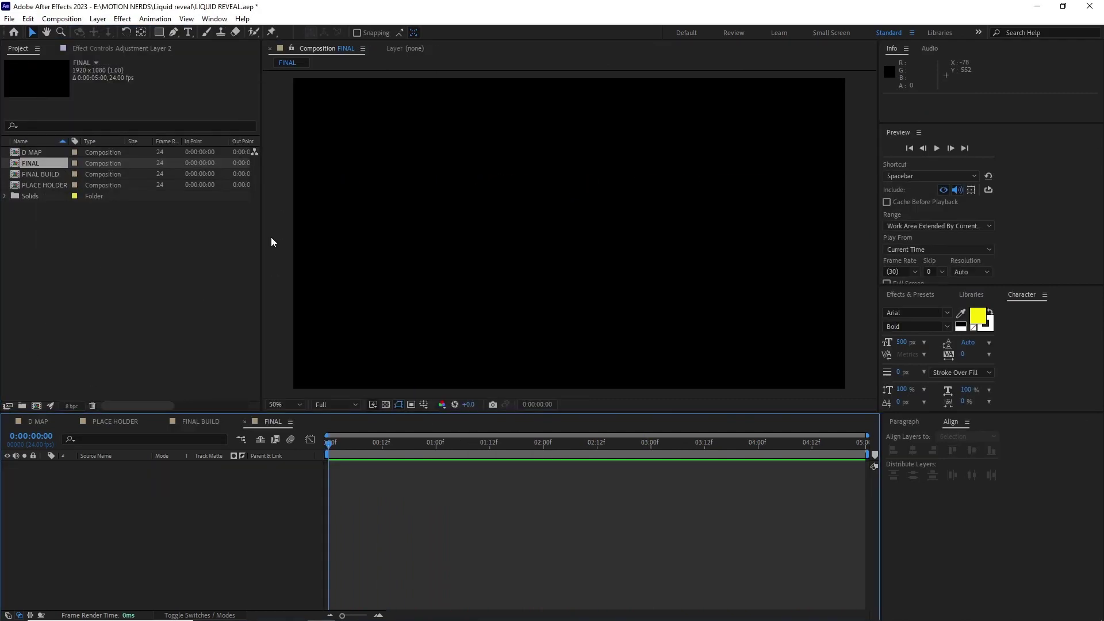
drag(40, 174, 132, 493)
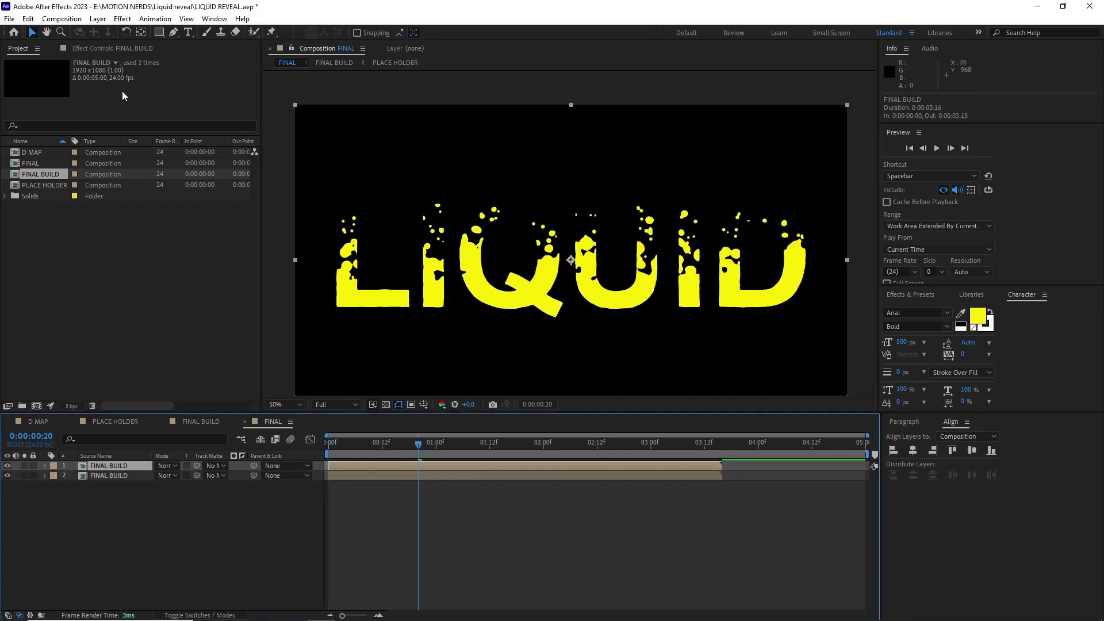
Apply a Fill effect to FINAL BUILD with a cyan-green colour
click(122, 18)
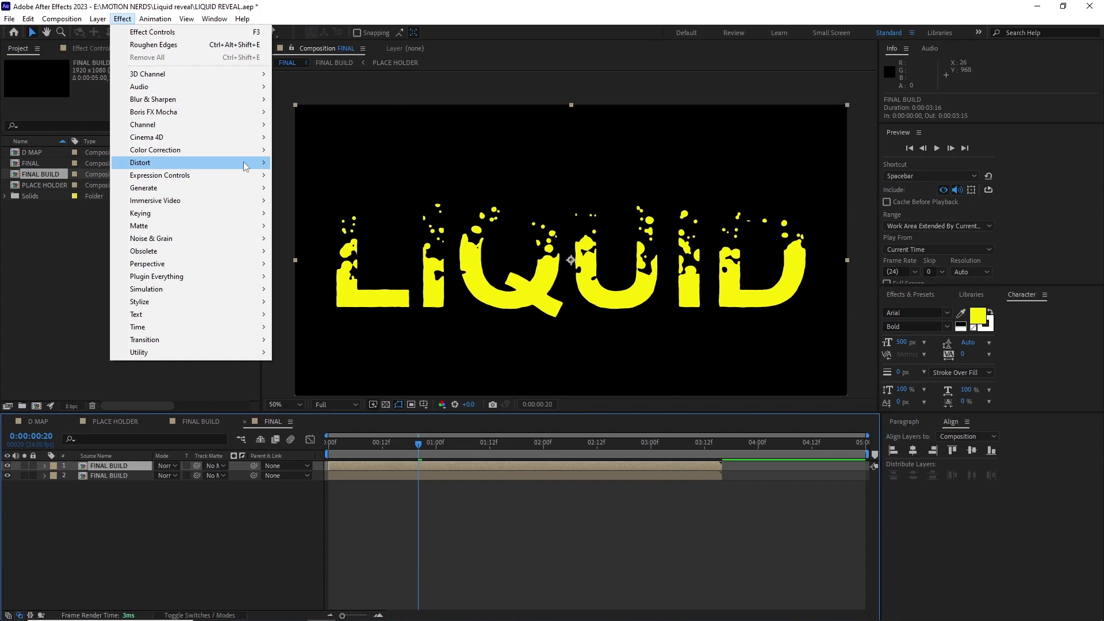
click(304, 374)
click(146, 102)
click(223, 217)
drag(223, 218, 228, 243)
click(312, 162)
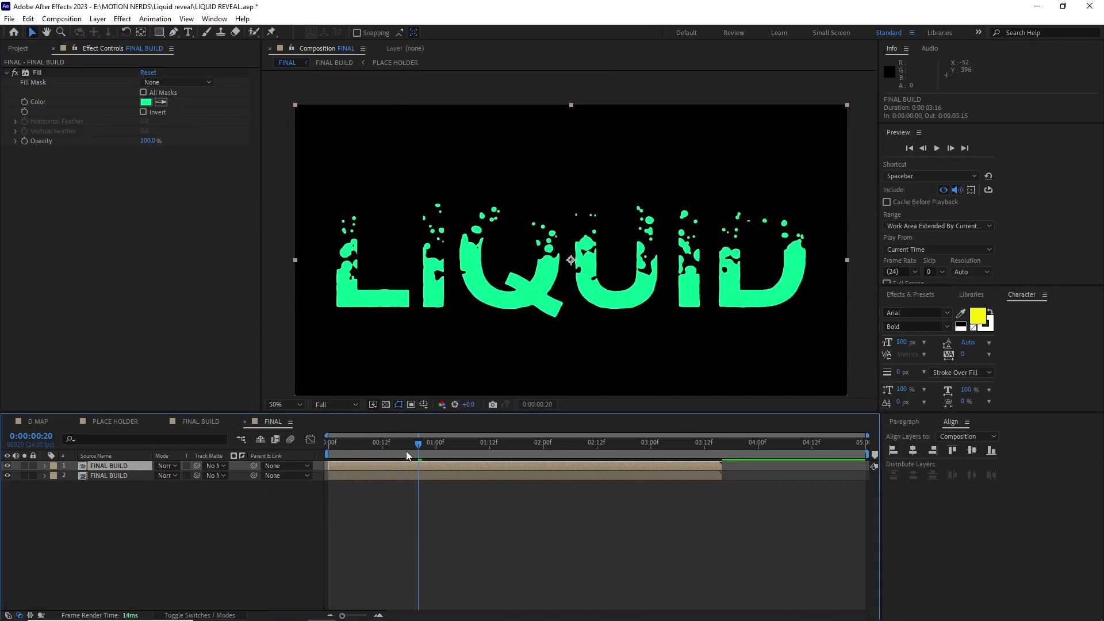
Delay the green copy by about 10 frames, duplicate it, and fill the duplicate magenta
drag(418, 444, 536, 460)
key(alt+shift+Page_Down)
key(alt+Page_Up)
key(ctrl+d)
click(145, 102)
click(222, 178)
click(312, 162)
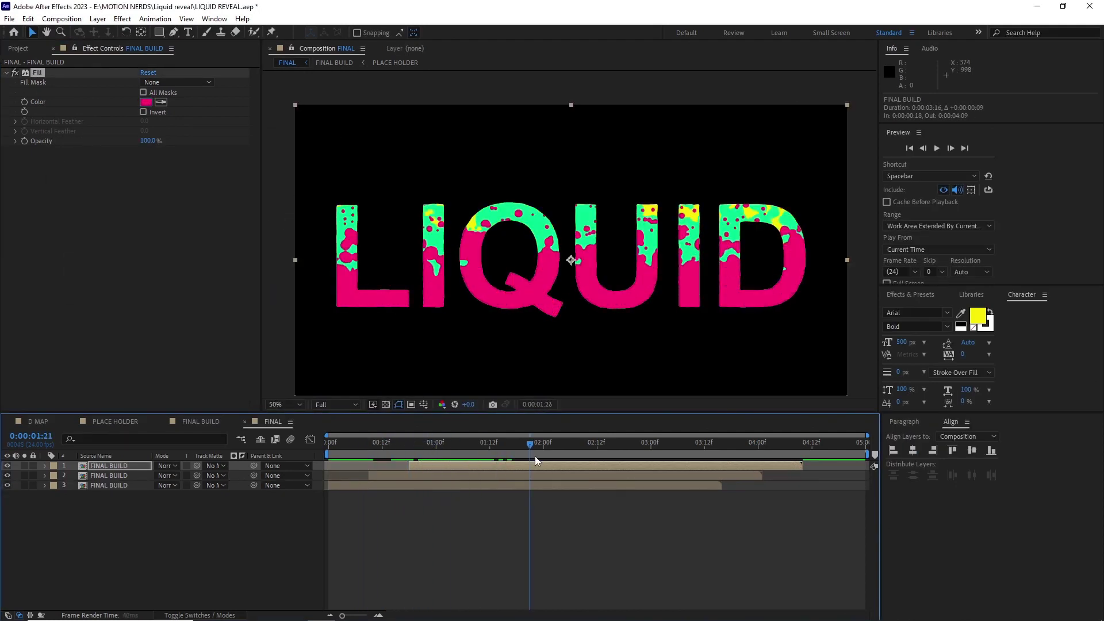
End the work area at 3:15 after checking the cascade
drag(792, 464, 711, 479)
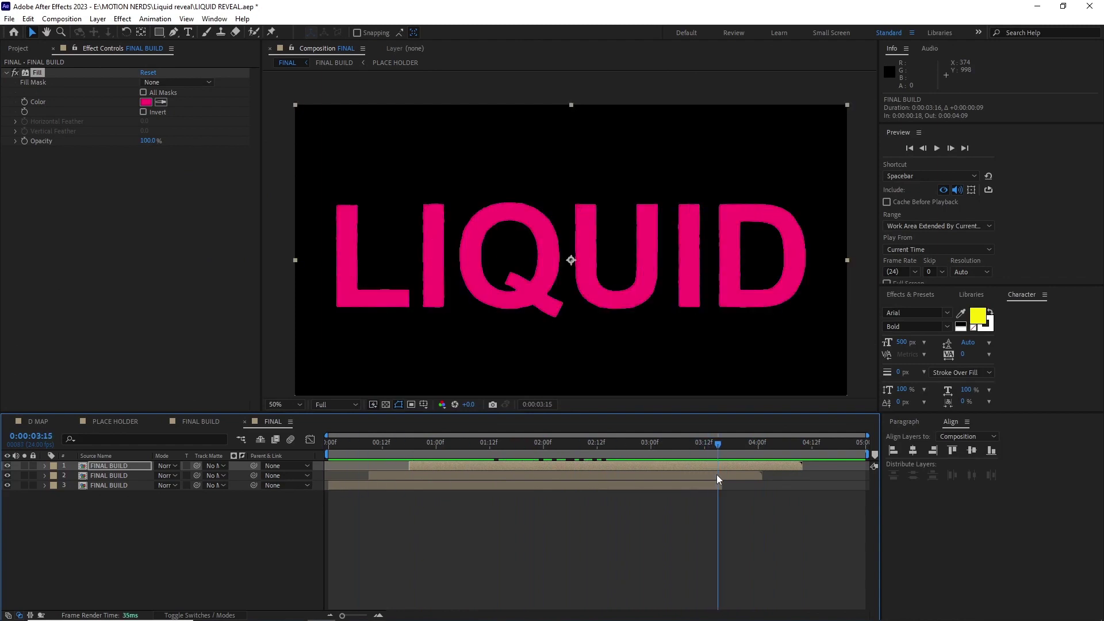
key(n)
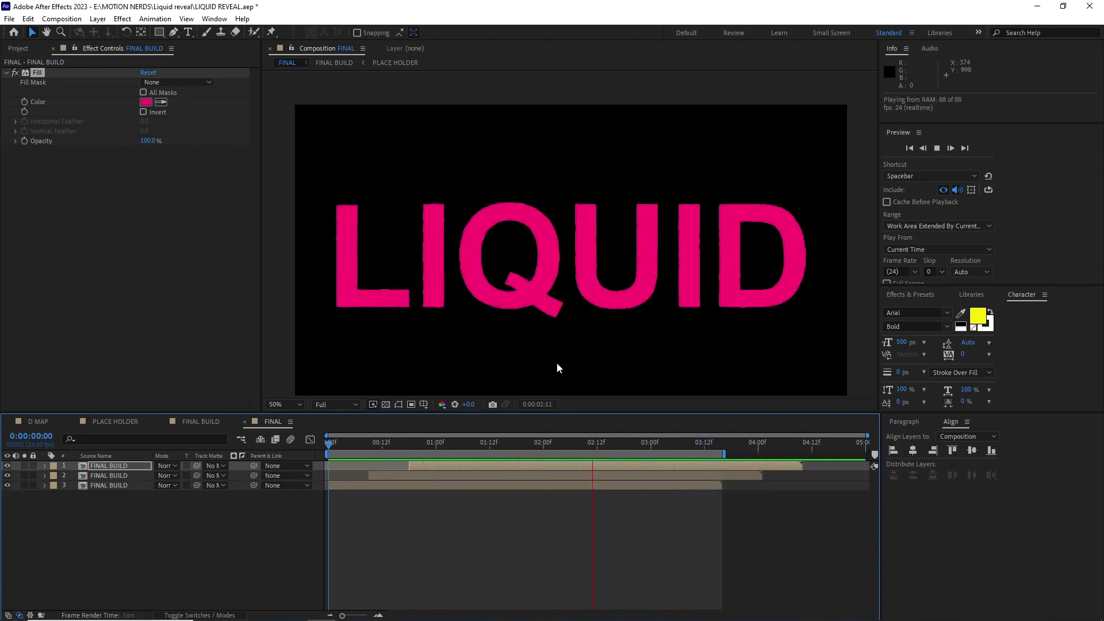
scroll(558, 368, down, 2)
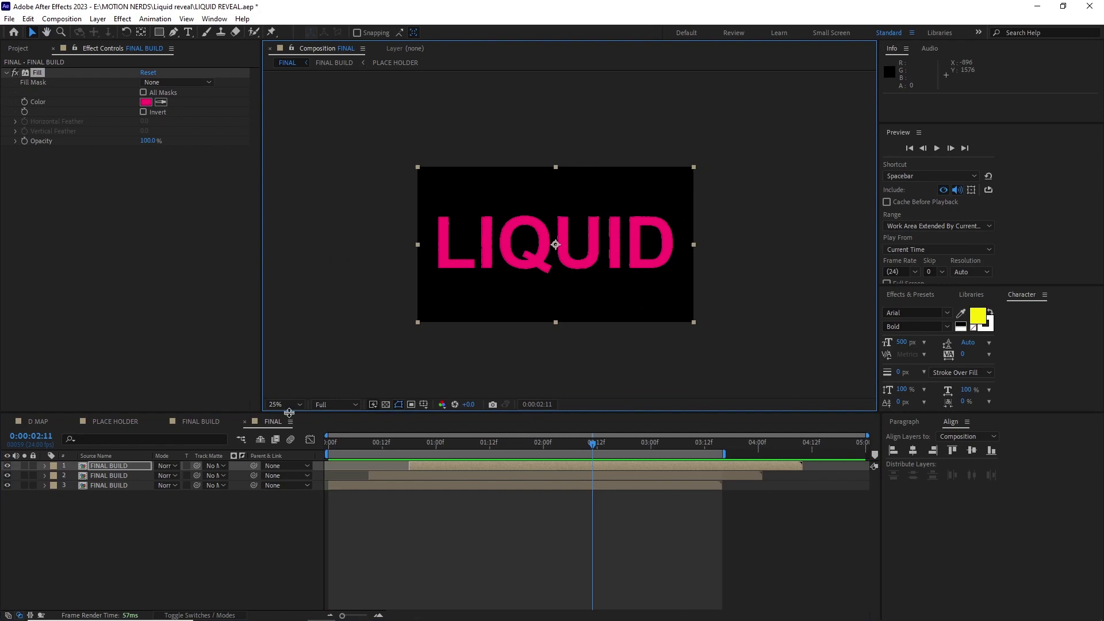
scroll(386, 377, up, 2)
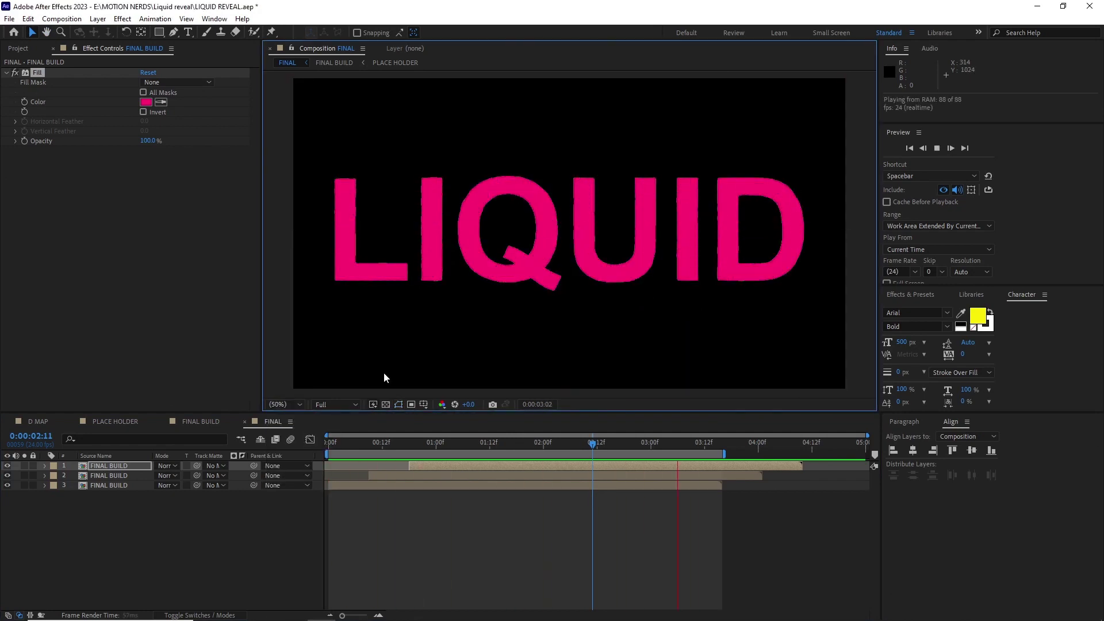